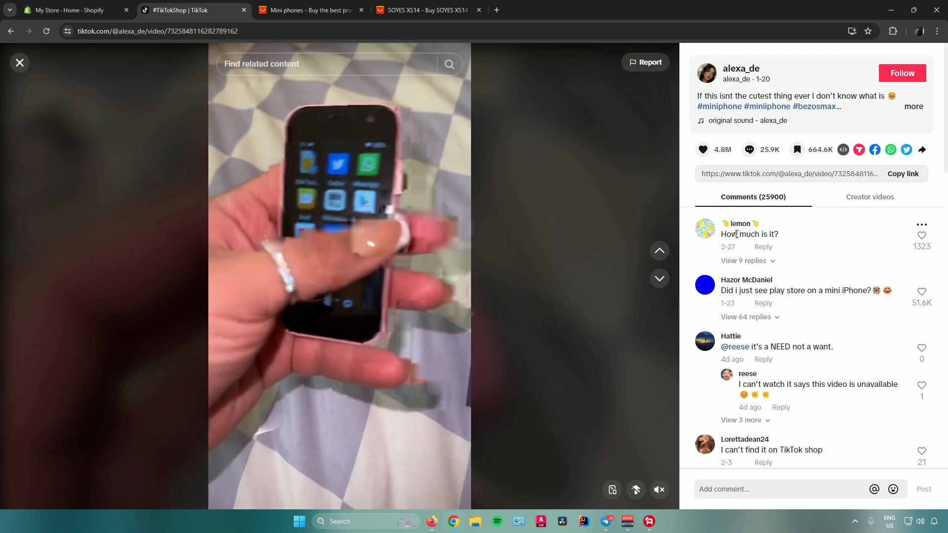
- Read through the viewer comments on the TikTok mini phone video
scroll(781, 256, "down", 1)
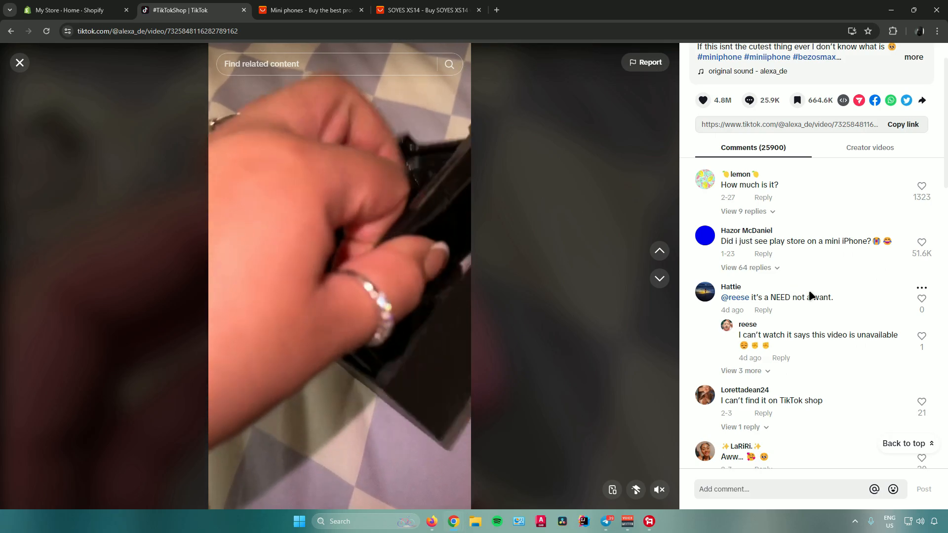
scroll(810, 297, "up", 1)
scroll(809, 295, "down", 3)
scroll(748, 301, "up", 3)
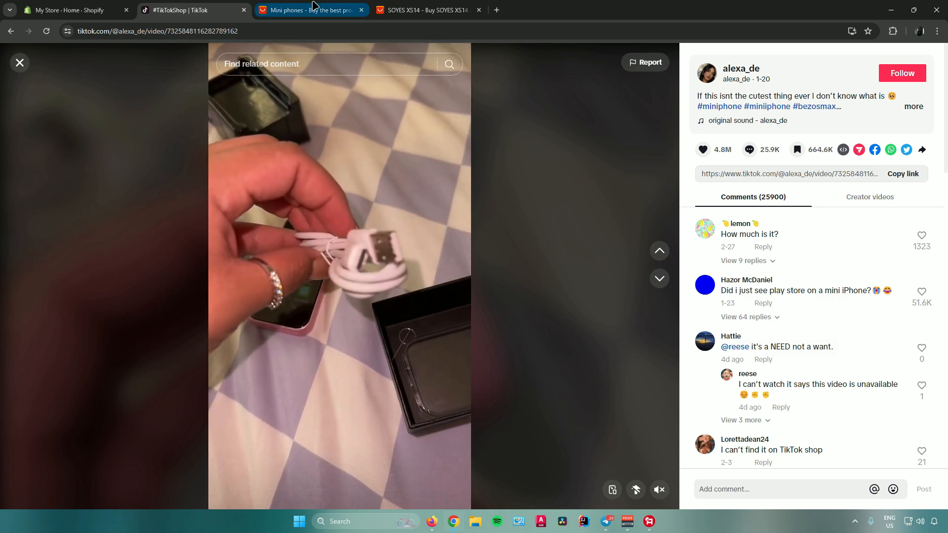
- Compare the AliExpress mini phone listings with the price-sorted SOYES XS14 listings
left_click(314, 8)
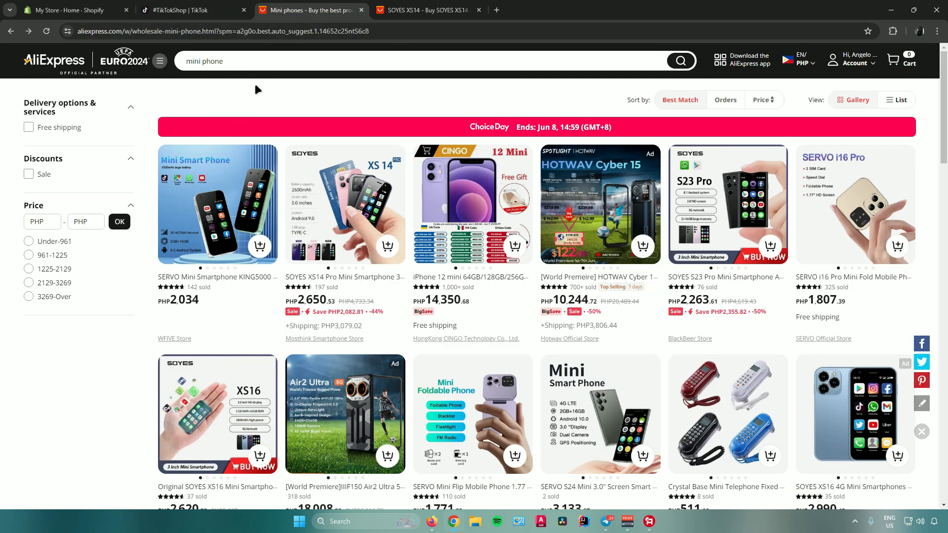
mouse_move(346, 227)
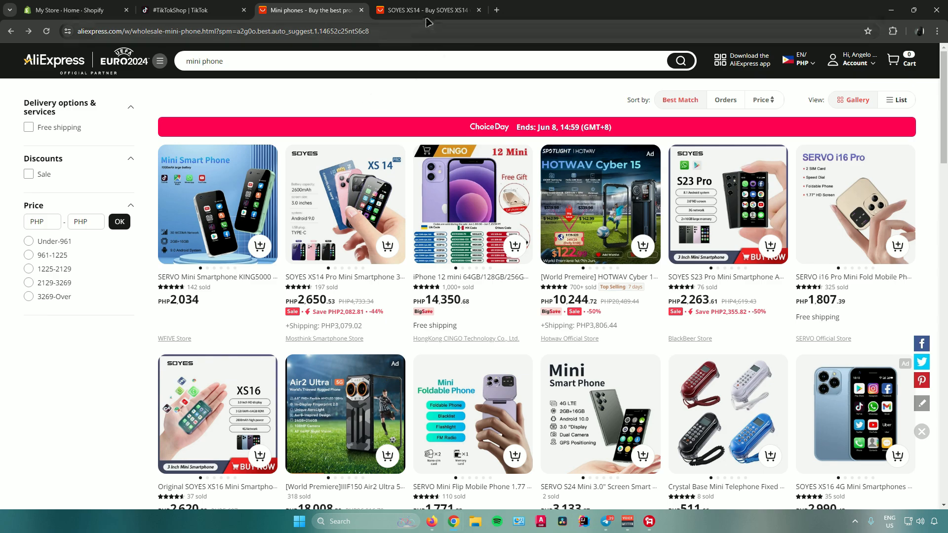
left_click(424, 11)
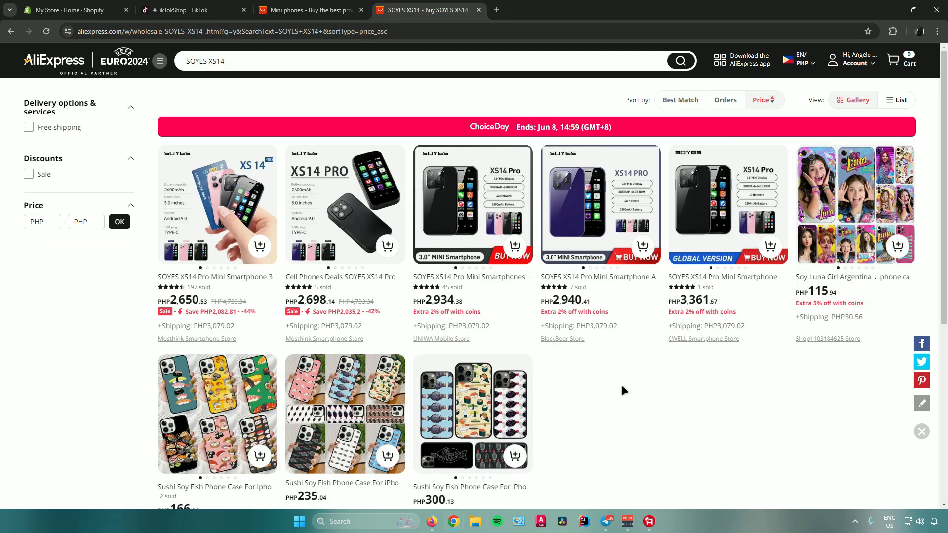
mouse_move(212, 302)
- Switch to the Shopify admin, review the available subscription plans and return to the store home
left_click(96, 10)
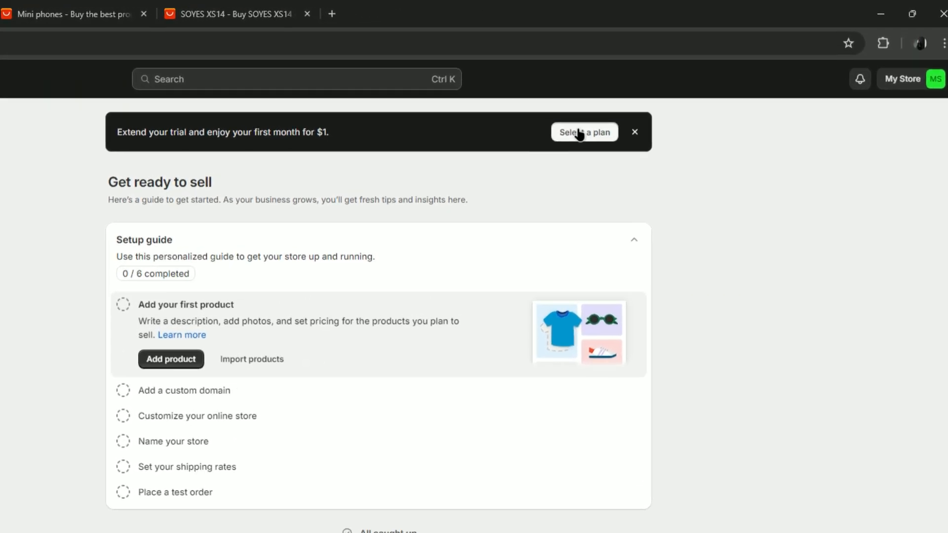
left_click(640, 108)
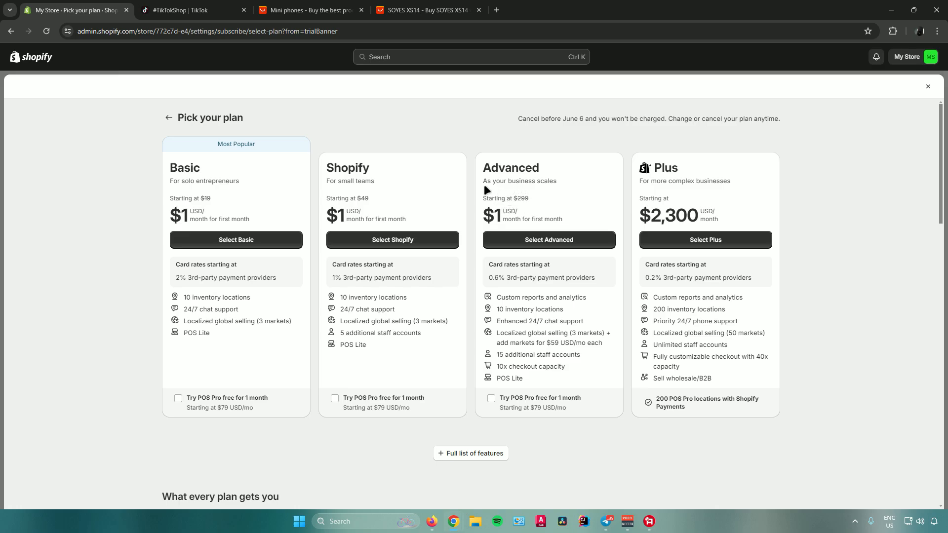
left_click(168, 118)
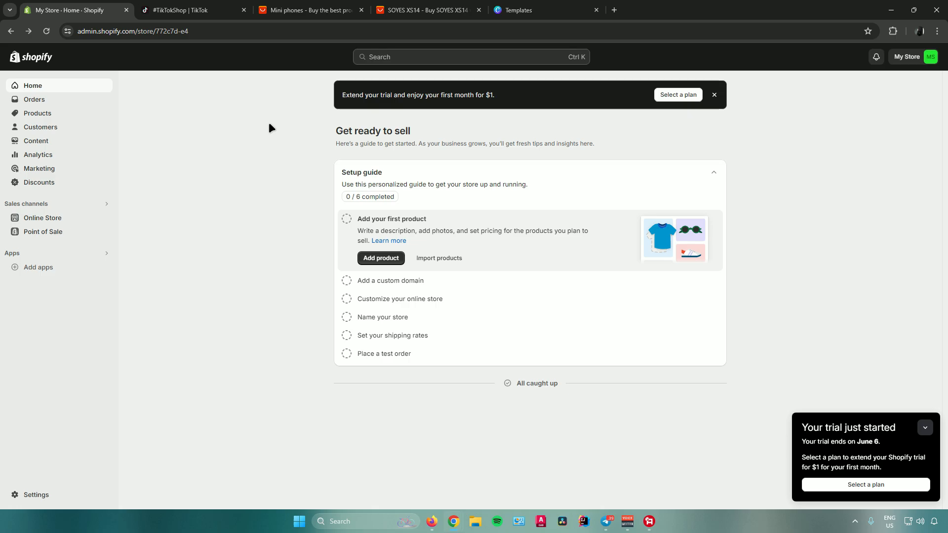
- Switch to Canva and browse the logo templates for design ideas
left_click(519, 10)
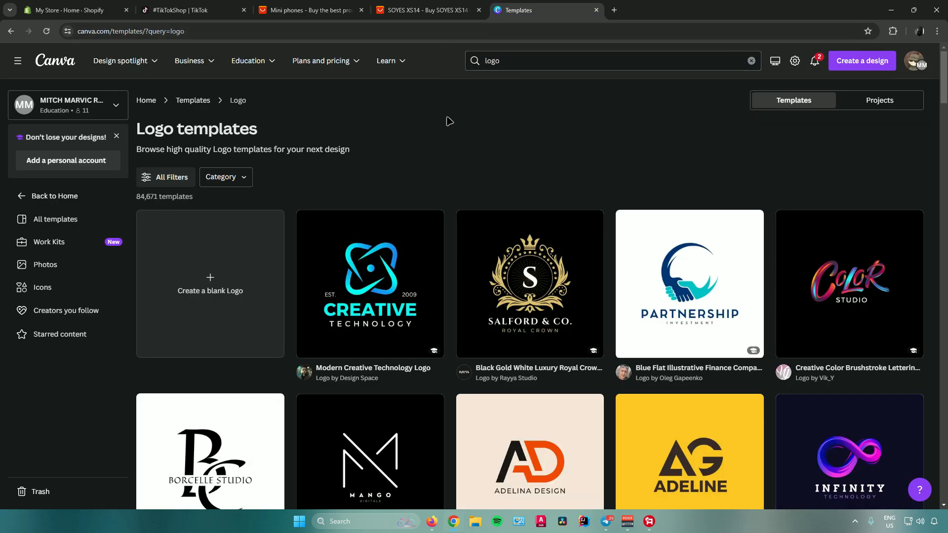
scroll(447, 148, "down", 10)
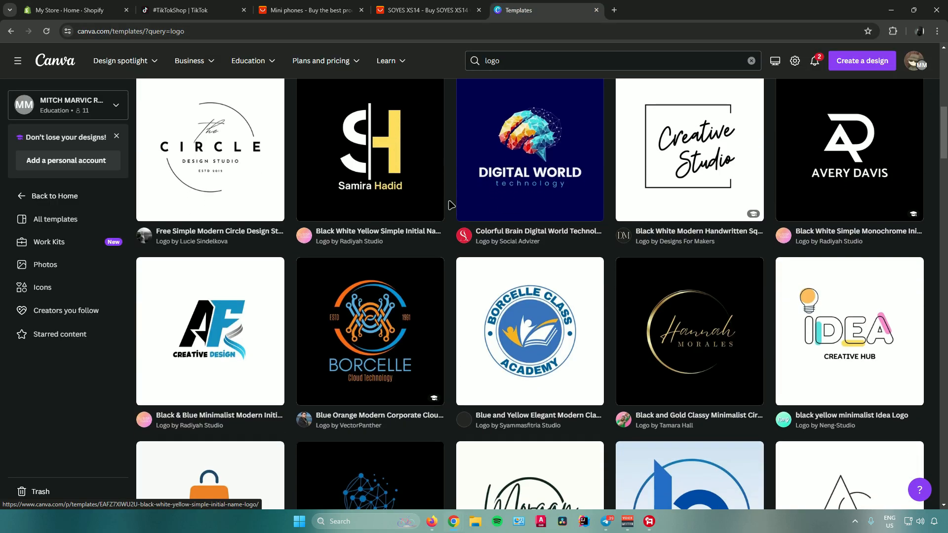
scroll(442, 213, "down", 7)
scroll(474, 202, "up", 15)
scroll(475, 192, "up", 1)
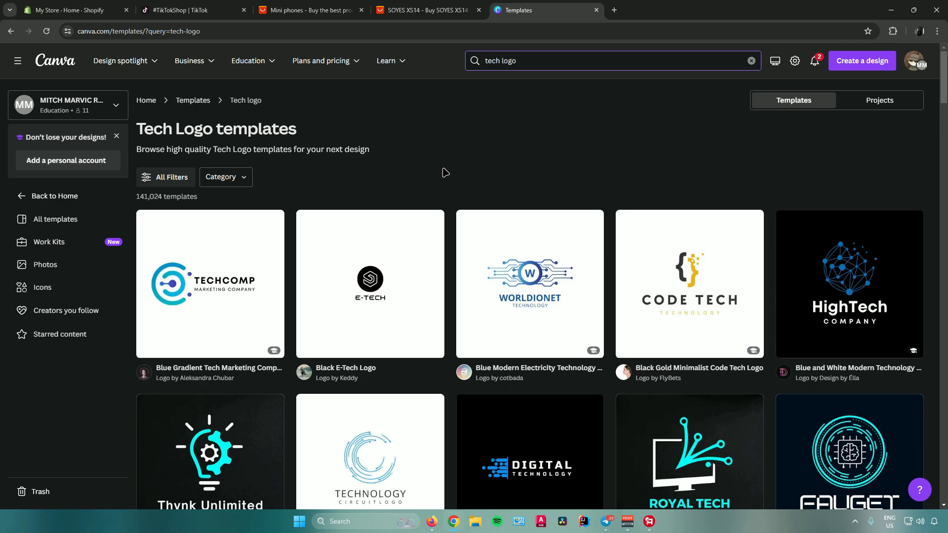
- Open the Black E-Tech Logo template from the tech logo results for customization and decline Chrome's Memory Saver offer
mouse_move(380, 255)
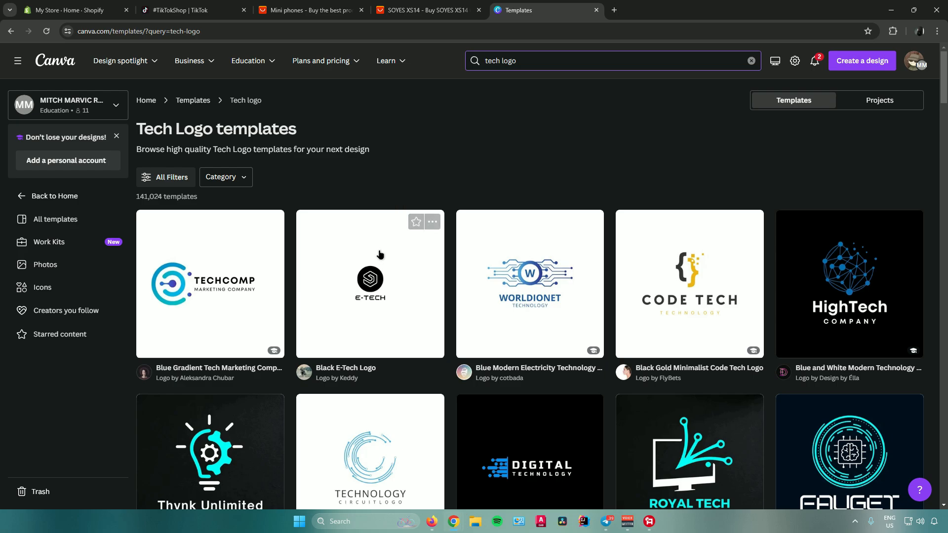
left_click(393, 284)
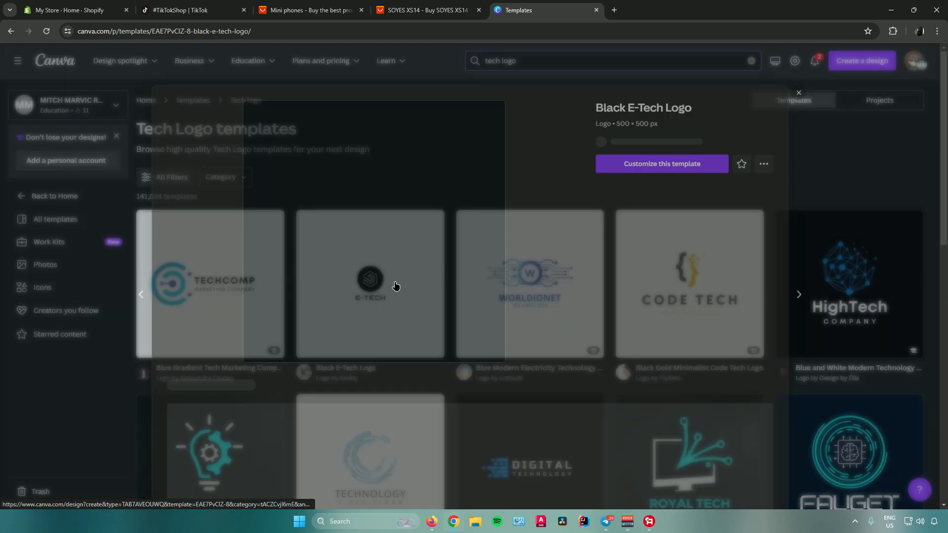
left_click(660, 149)
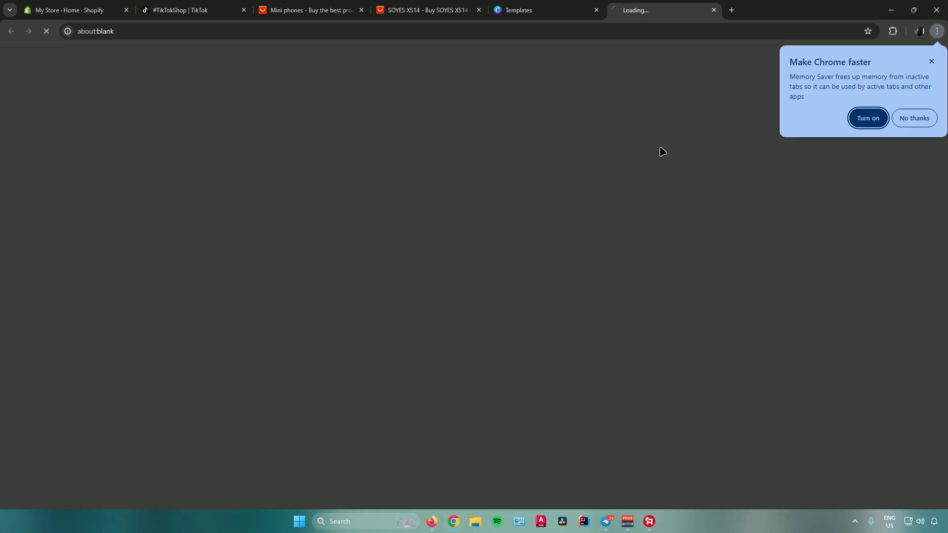
left_click(913, 119)
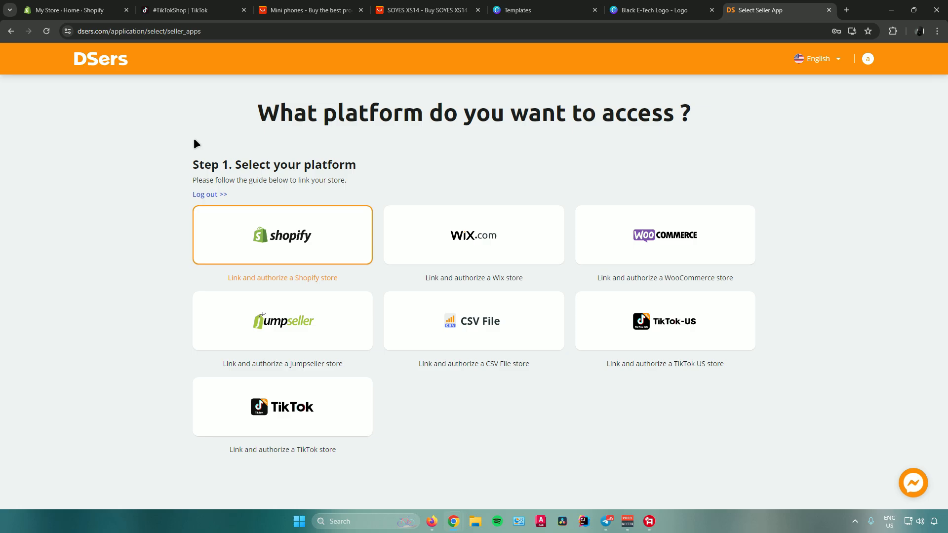
- Select Shopify as the store platform in DSers and search the Supplier Optimizer with the copied AliExpress product link
left_click(274, 238)
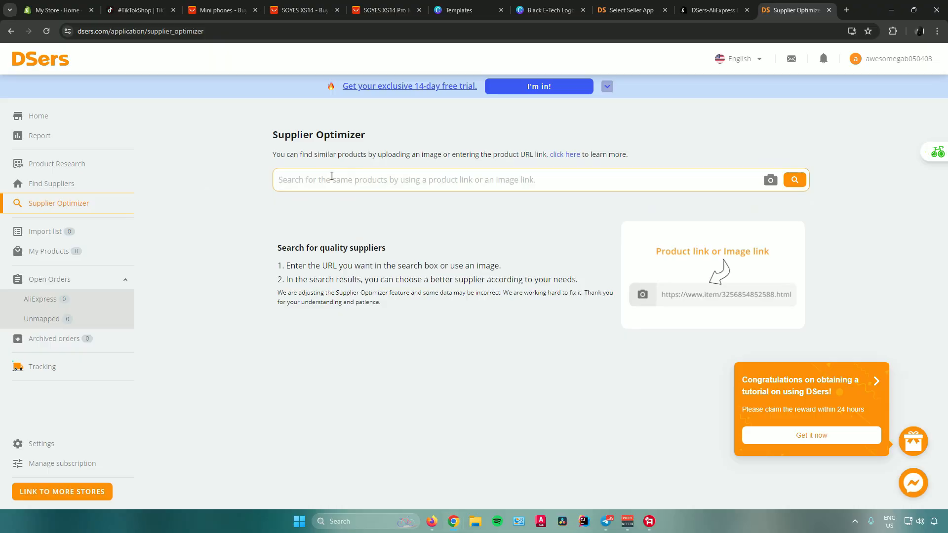
key("ctrl+v")
left_click(794, 180)
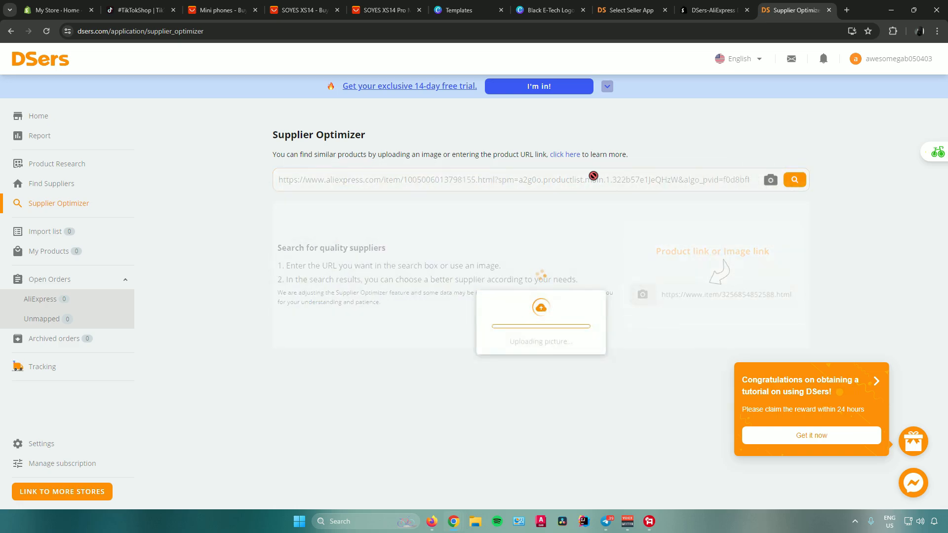
- Add the SOYES XS12 Mini 4G Smartphone from the supplier results to the import list, using DHL shipping, and open that list
scroll(505, 304, "down", 3)
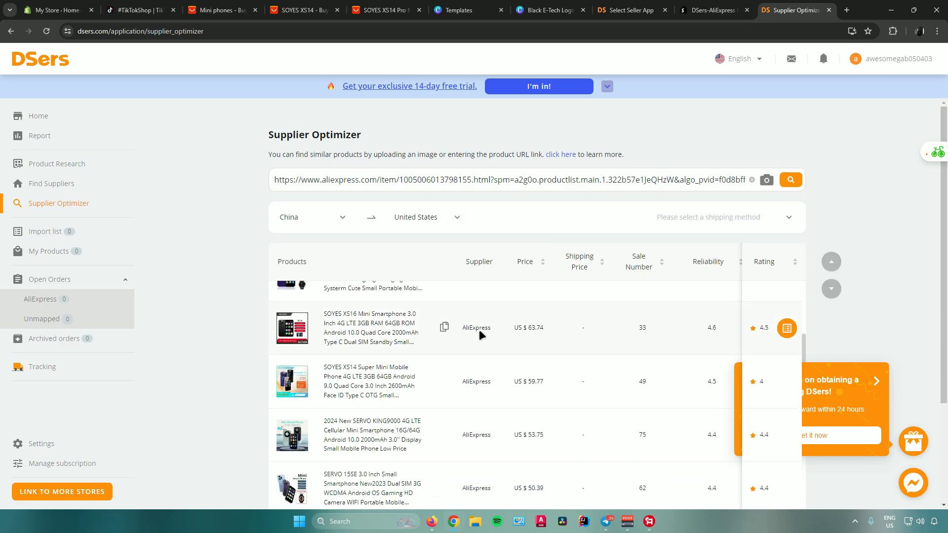
scroll(476, 330, "up", 3)
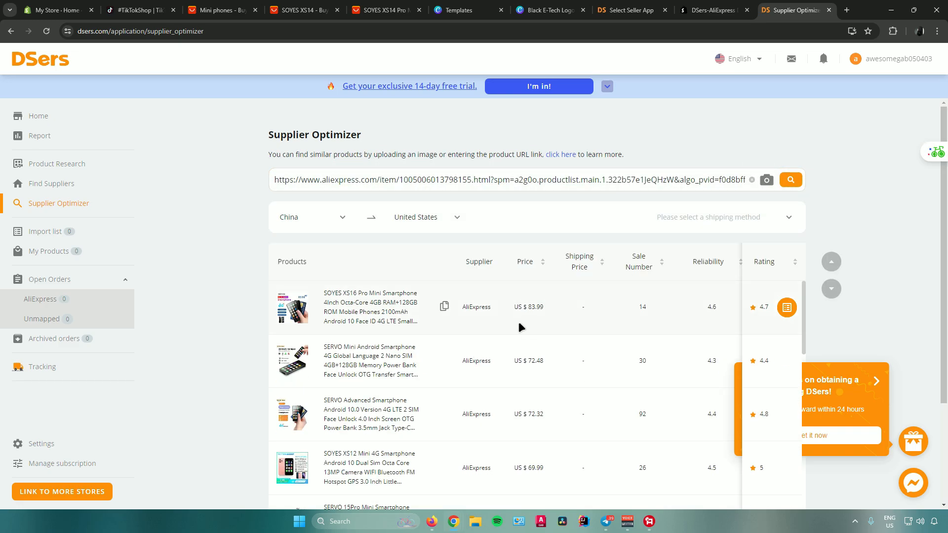
scroll(519, 321, "down", 5)
scroll(530, 331, "down", 3)
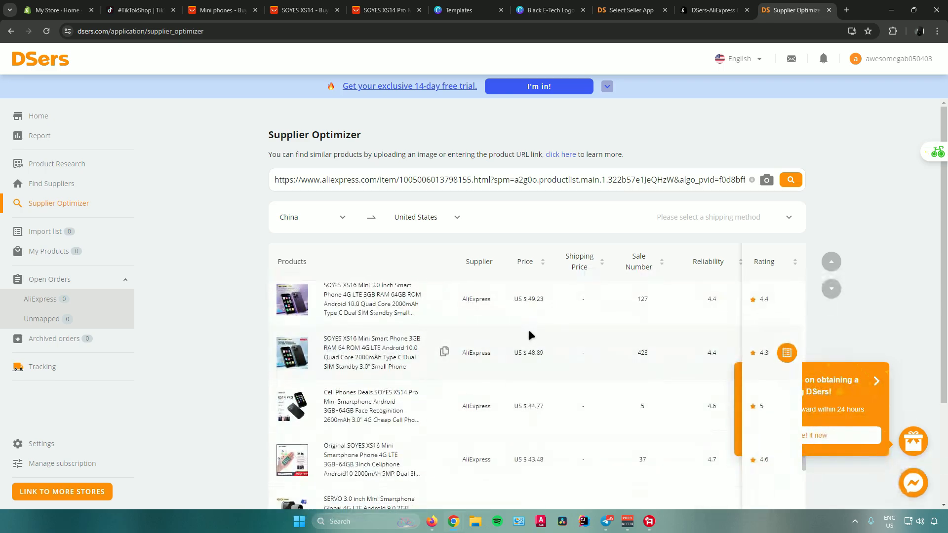
scroll(530, 332, "down", 1)
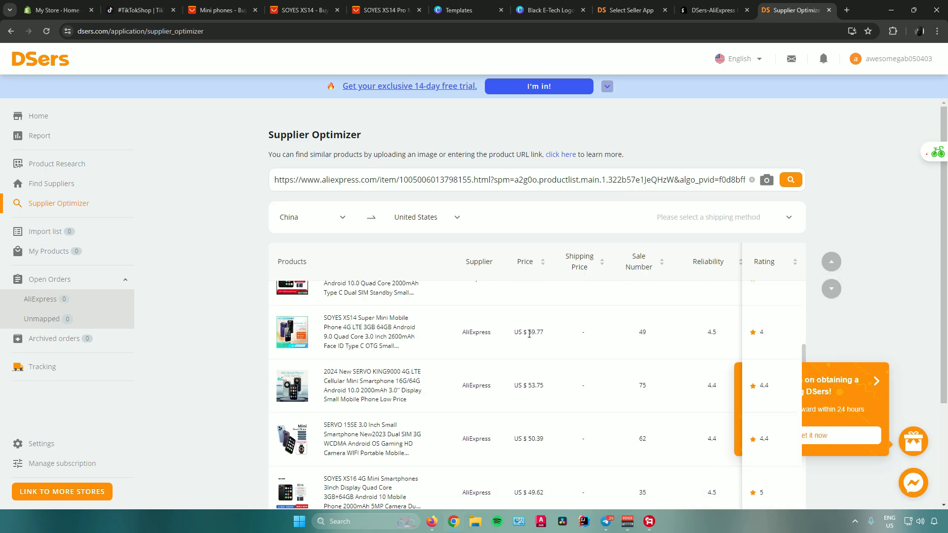
scroll(531, 334, "up", 8)
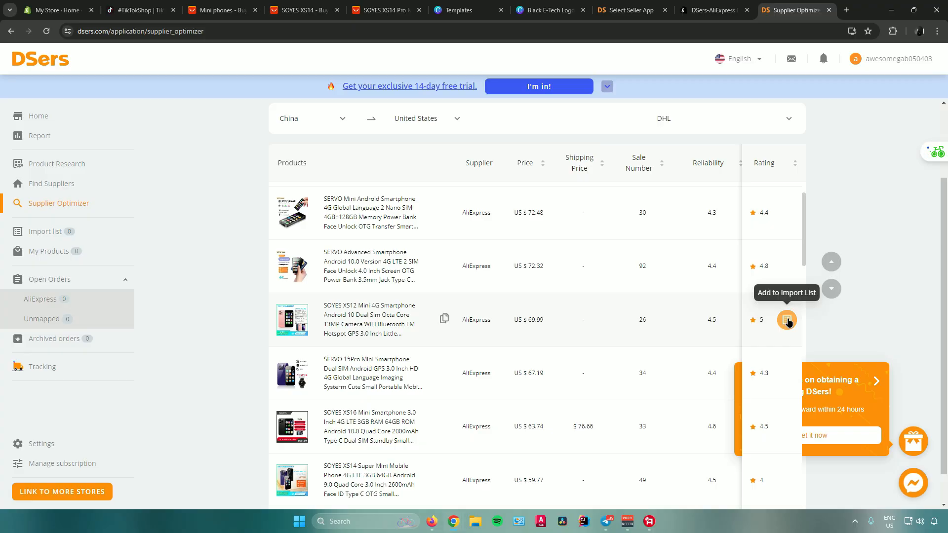
left_click(788, 321)
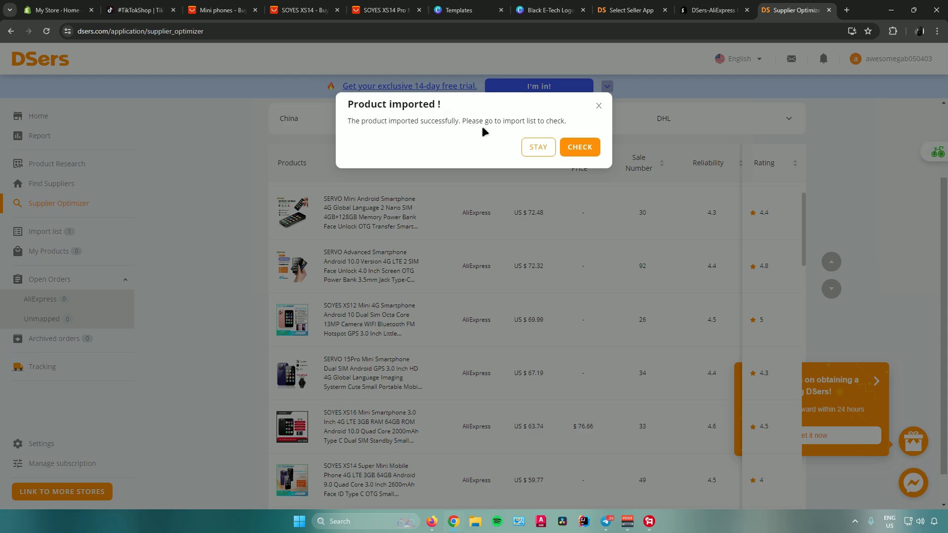
left_click(580, 147)
- Select the imported SOYES XS12 phone in the import list and push it to the Shopify store
scroll(406, 229, "down", 1)
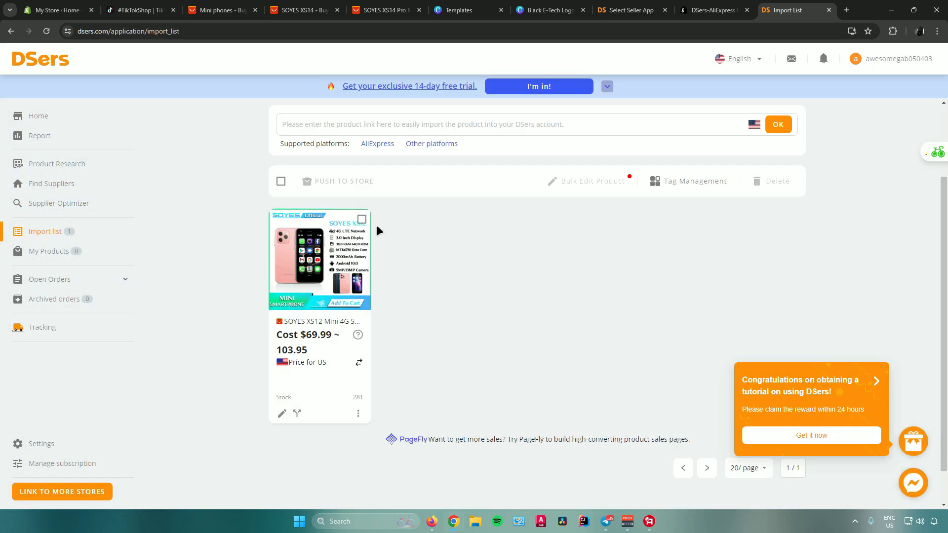
left_click(362, 219)
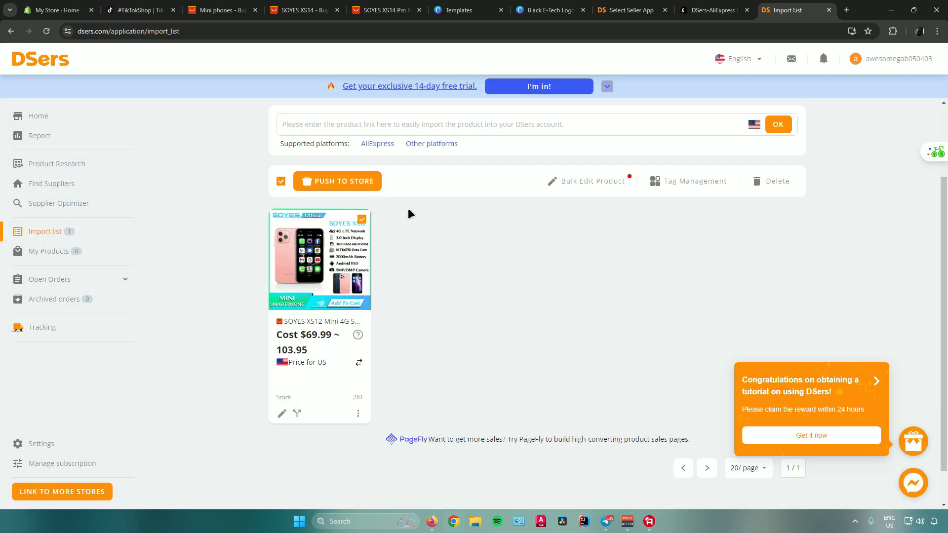
scroll(402, 220, "up", 2)
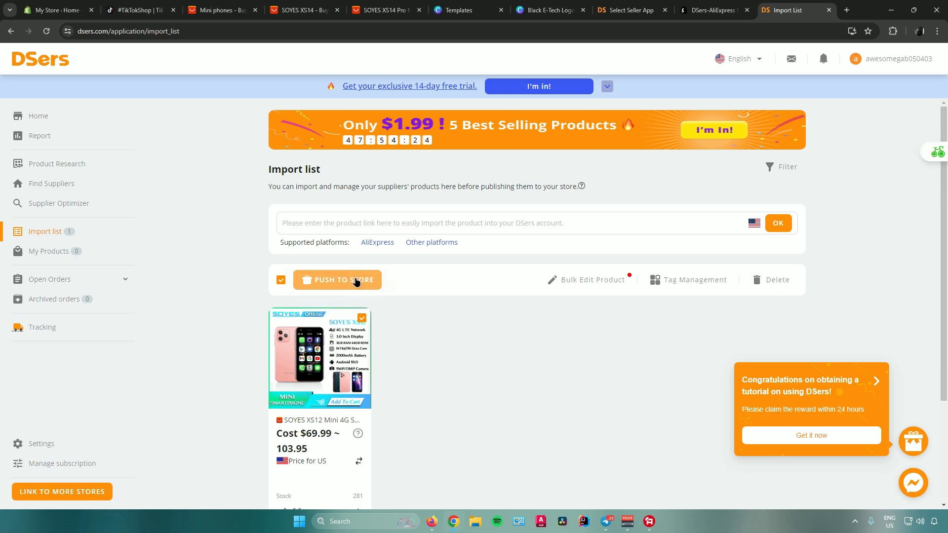
left_click(357, 282)
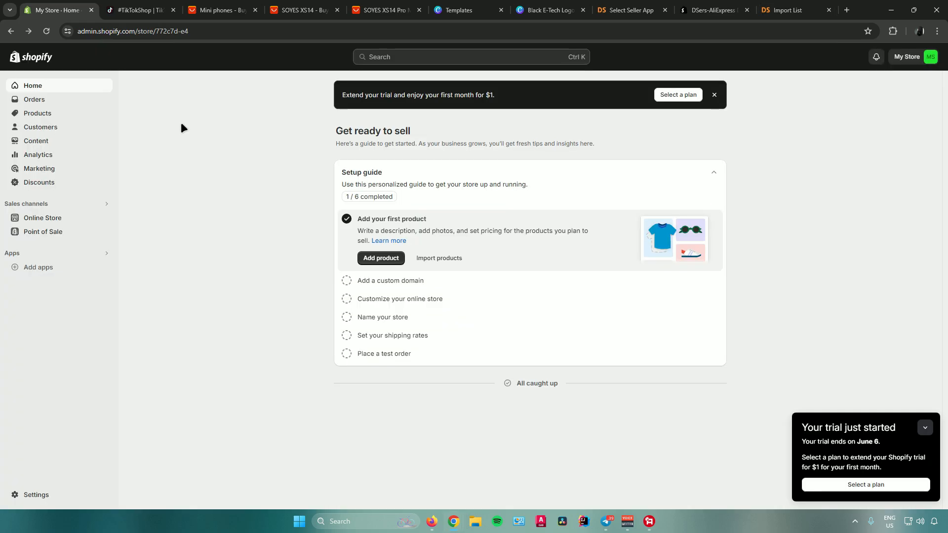
- Open the SOYES XS12 product in Shopify, set the Pink, Black and Blue variant prices to 140.00 and save the product
left_click(55, 113)
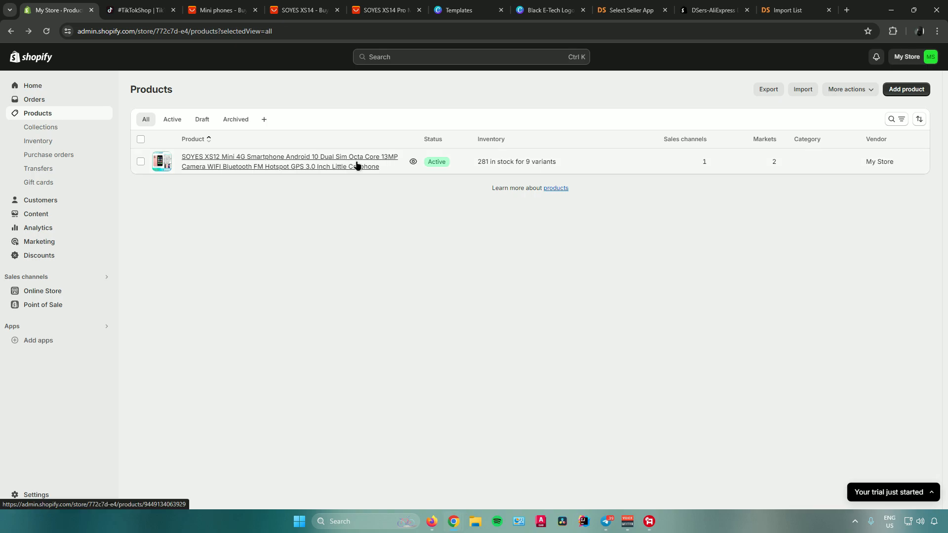
left_click(389, 164)
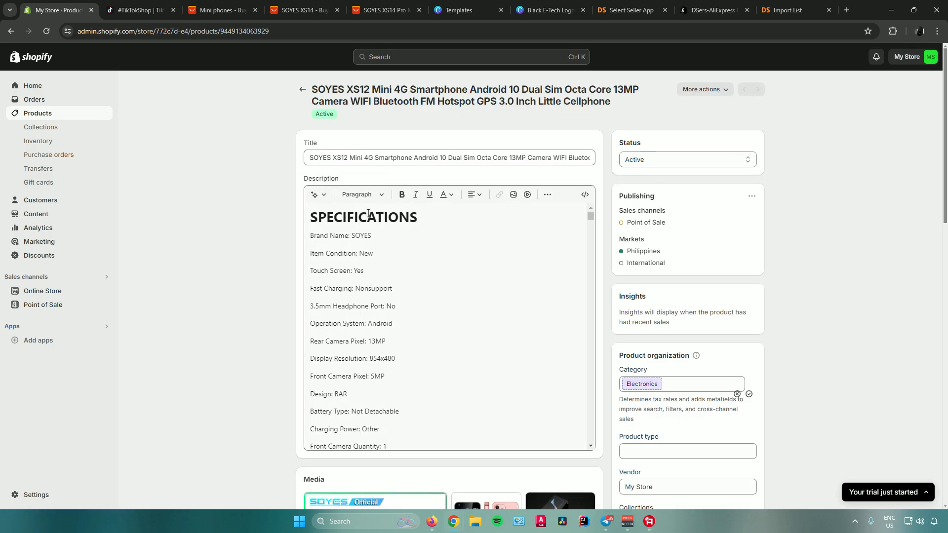
scroll(400, 264, "down", 10)
scroll(272, 242, "down", 6)
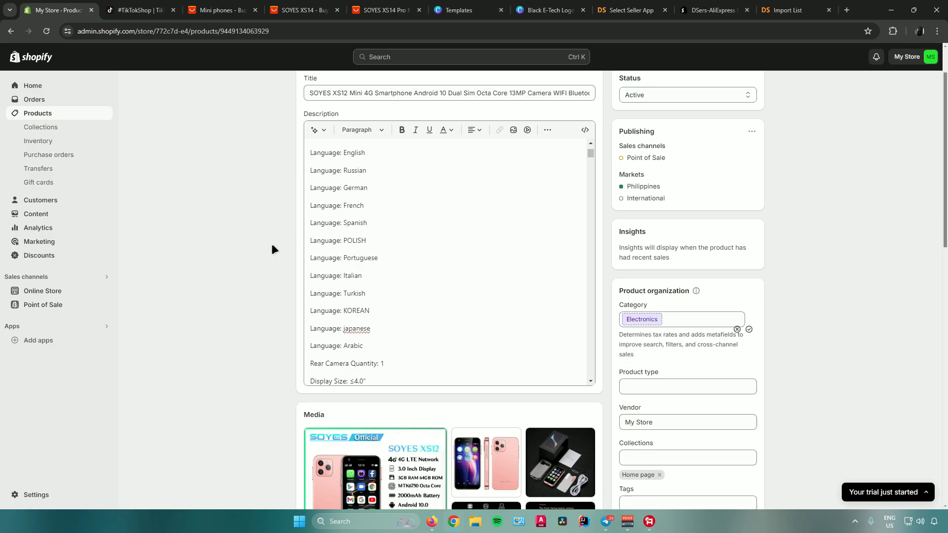
scroll(274, 236, "down", 7)
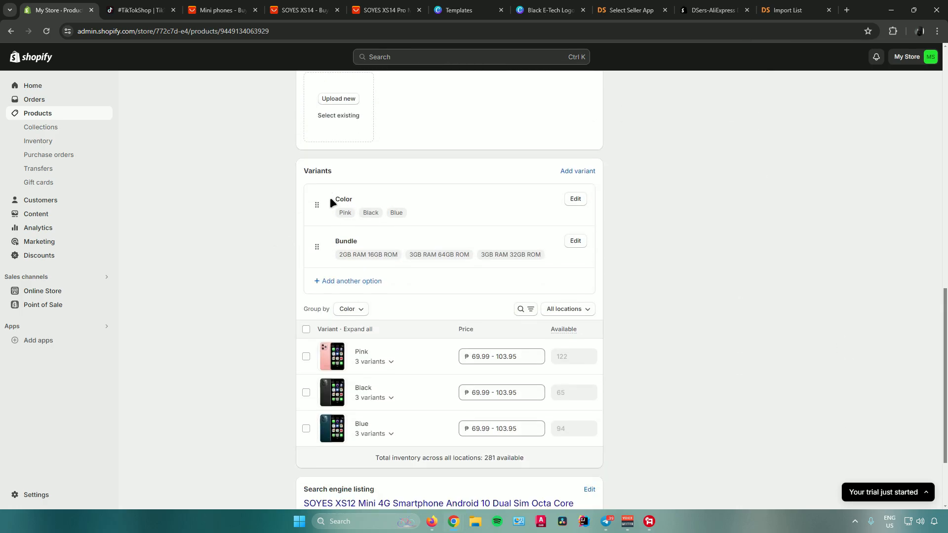
scroll(287, 222, "down", 3)
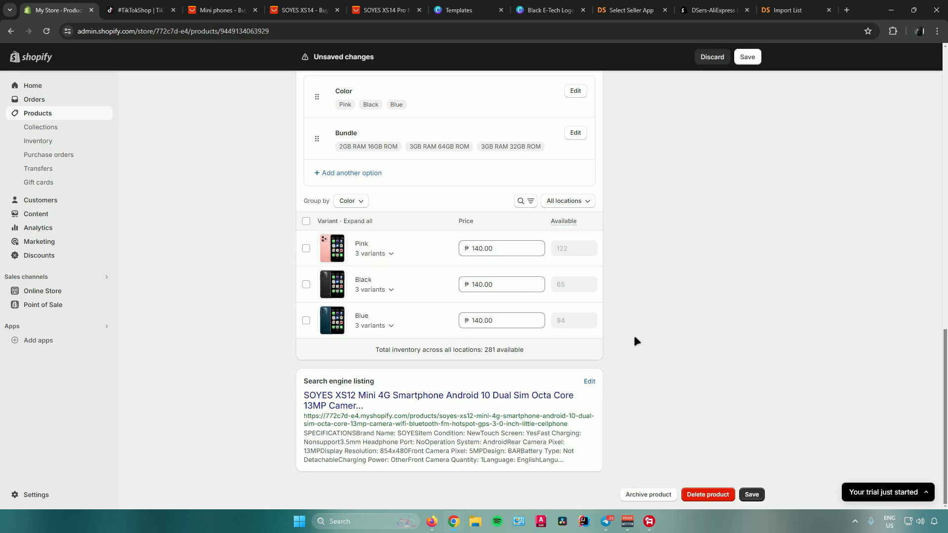
left_click(752, 495)
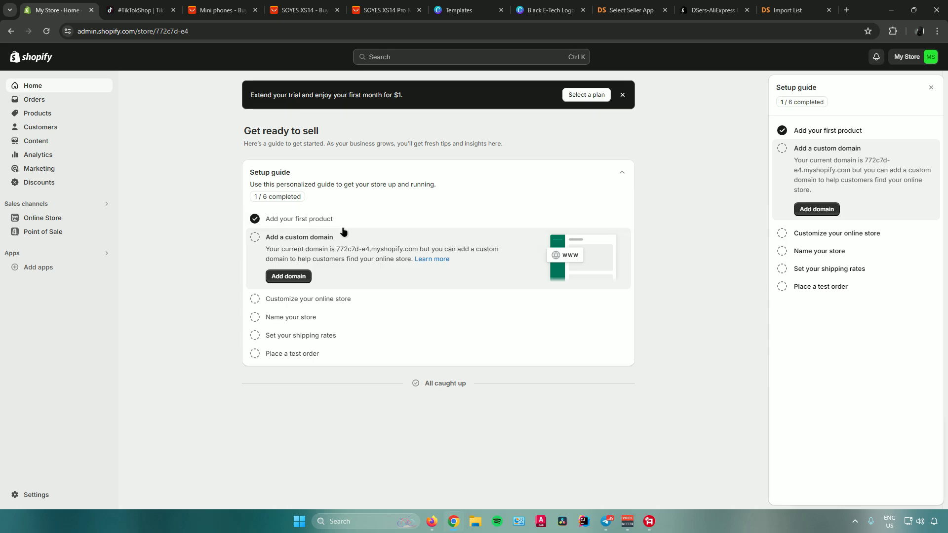
- View the store's options for buying or connecting a custom domain and return to the store home
left_click(287, 277)
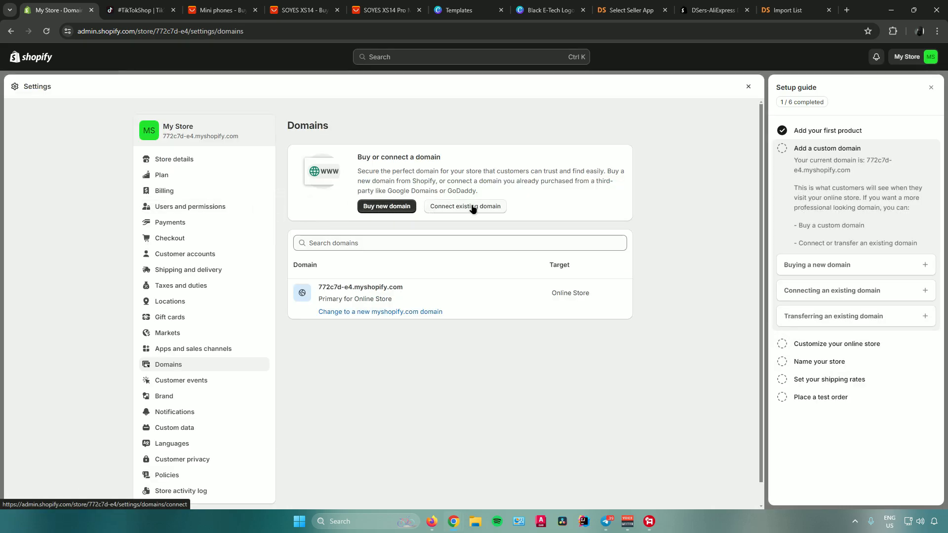
key("Escape")
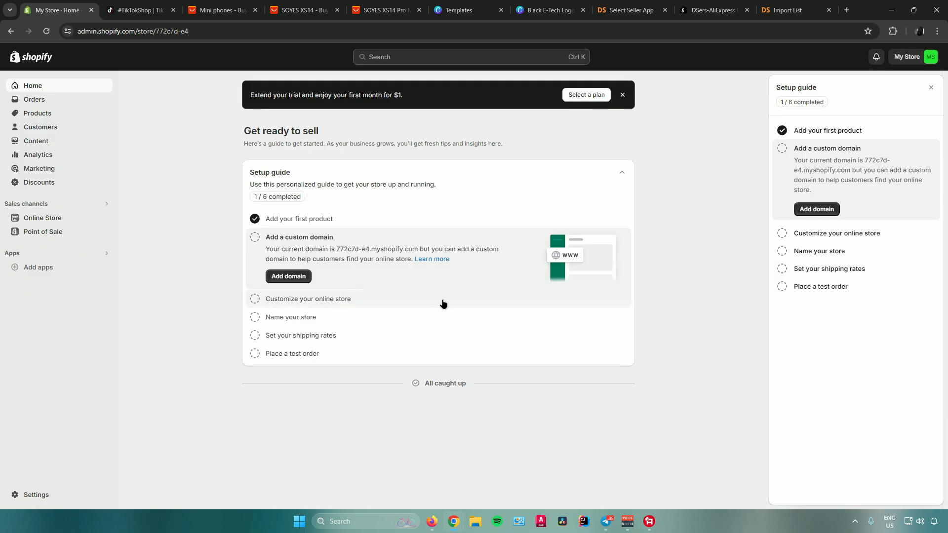
- Open the store's theme customization from the setup guide and look through the current theme, theme library and popular free themes
left_click(442, 301)
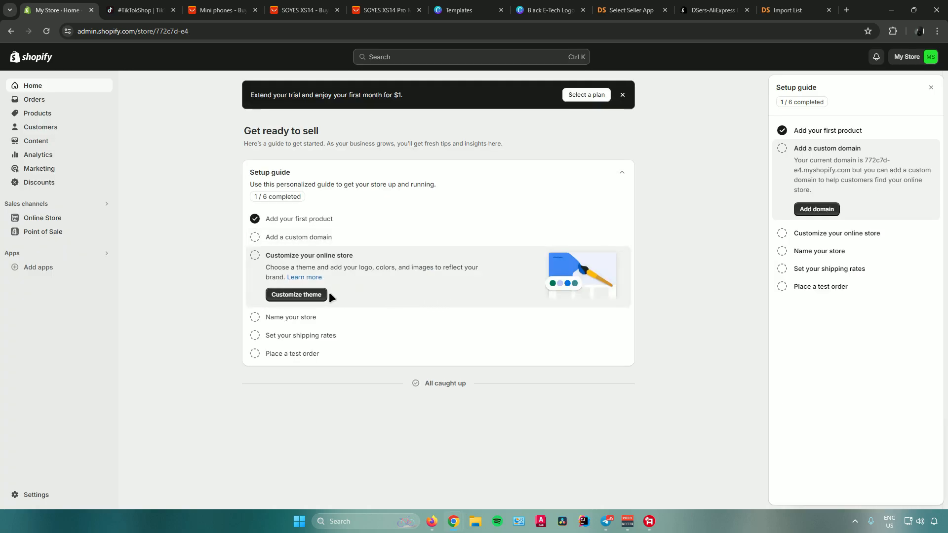
left_click(313, 295)
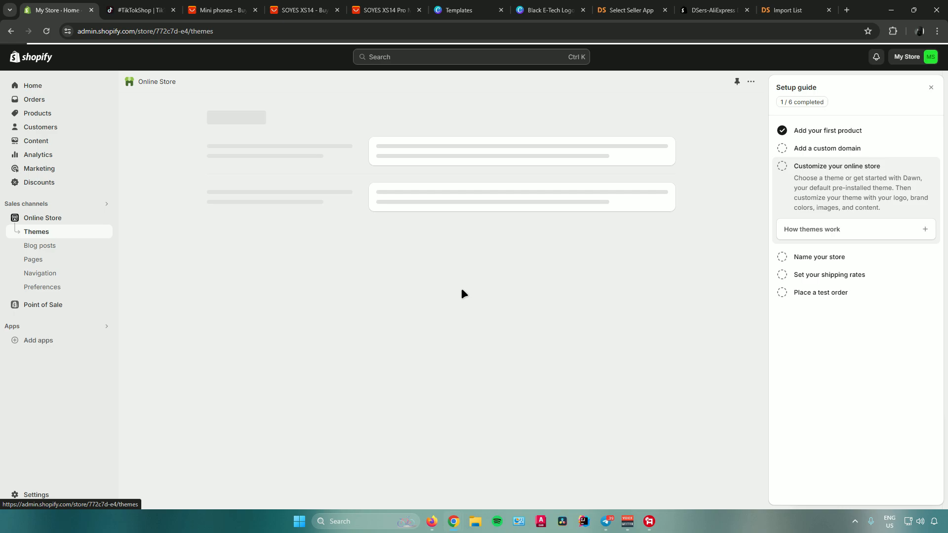
scroll(434, 220, "down", 2)
scroll(435, 223, "down", 4)
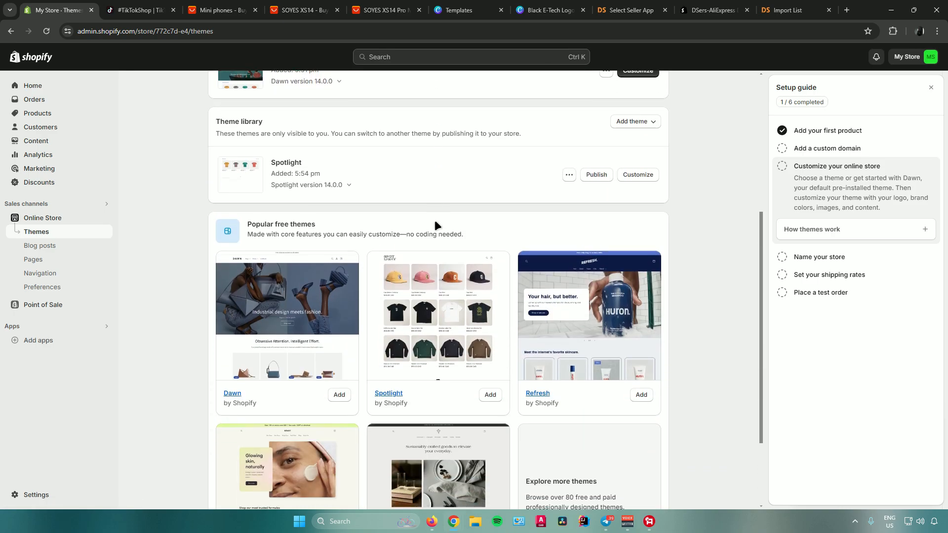
scroll(435, 226, "down", 2)
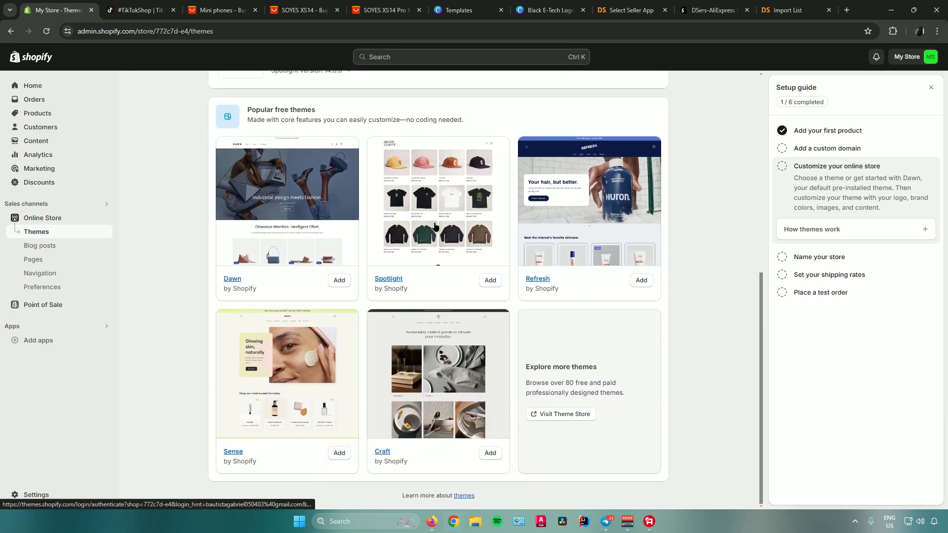
scroll(437, 228, "up", 5)
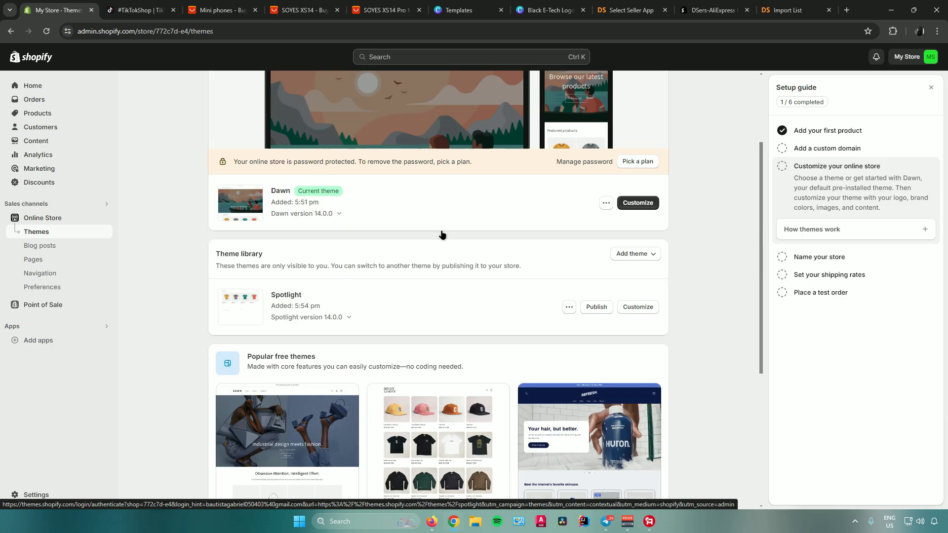
scroll(441, 231, "up", 2)
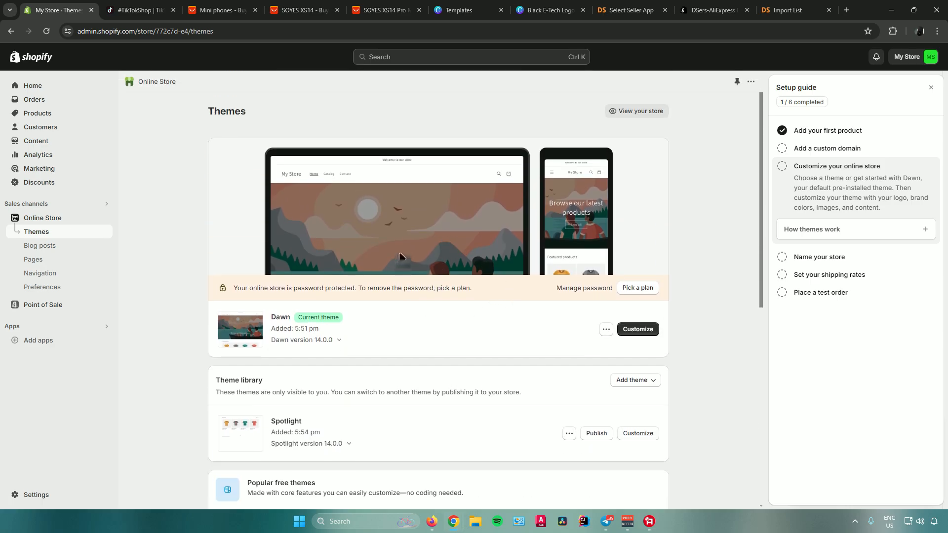
scroll(395, 276, "down", 3)
scroll(418, 280, "up", 3)
- Open the current Dawn theme for customization, expand the announcement bar and header sections, and preview the home page in desktop view
left_click(638, 330)
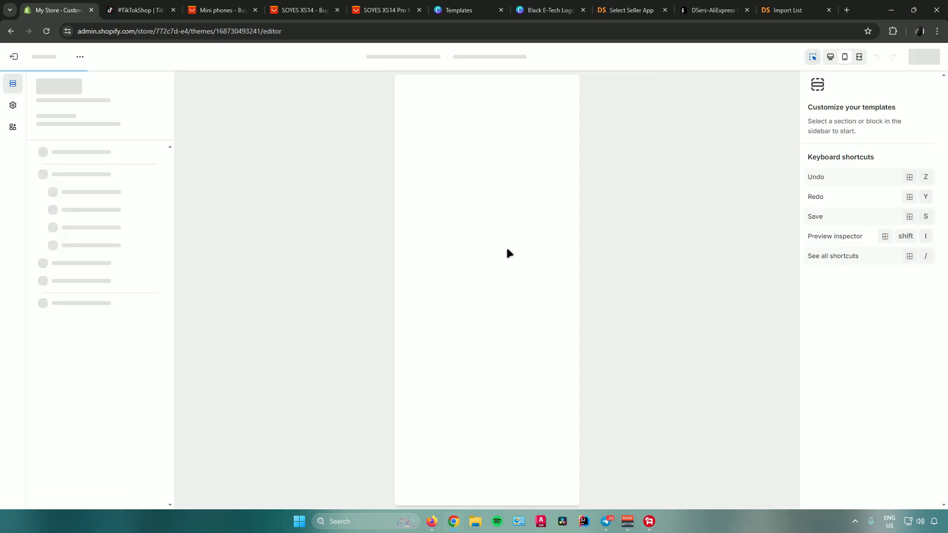
left_click(37, 122)
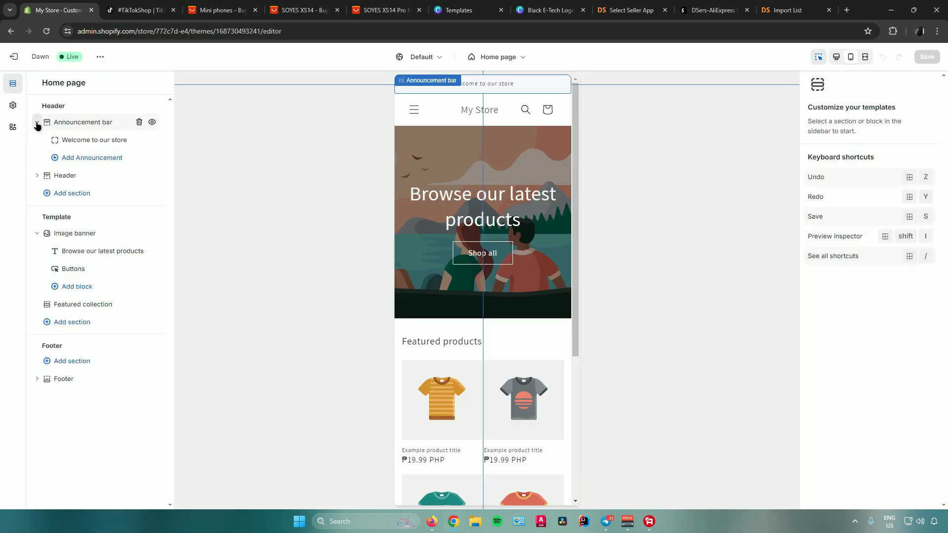
left_click(36, 176)
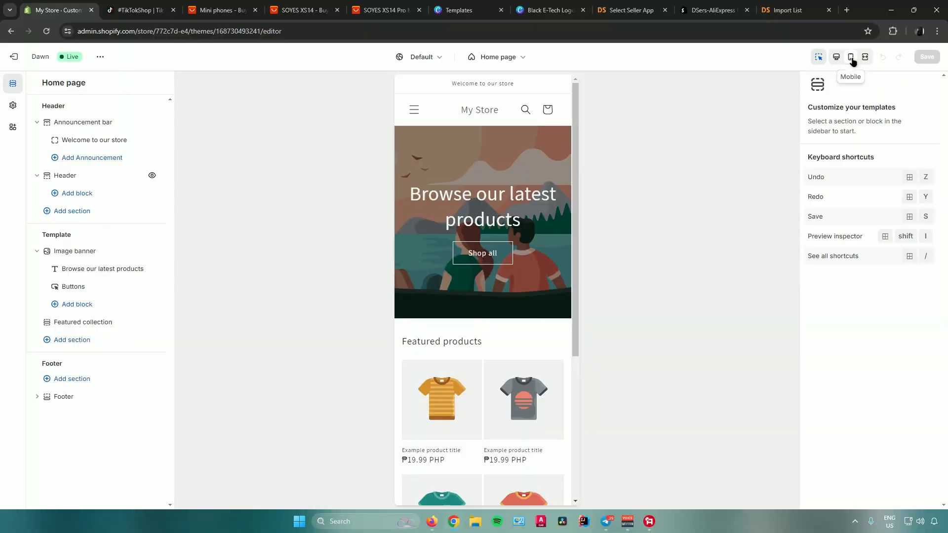
left_click(836, 57)
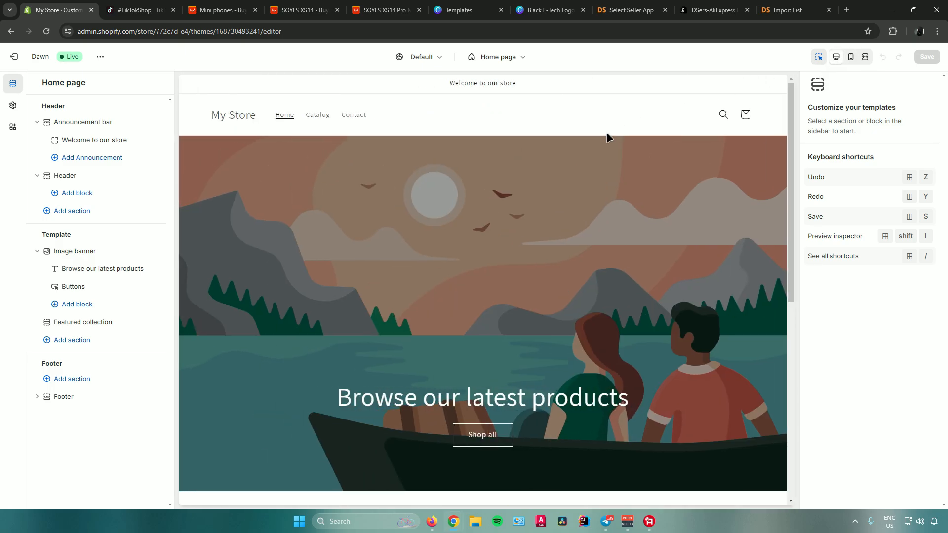
scroll(550, 158, "down", 4)
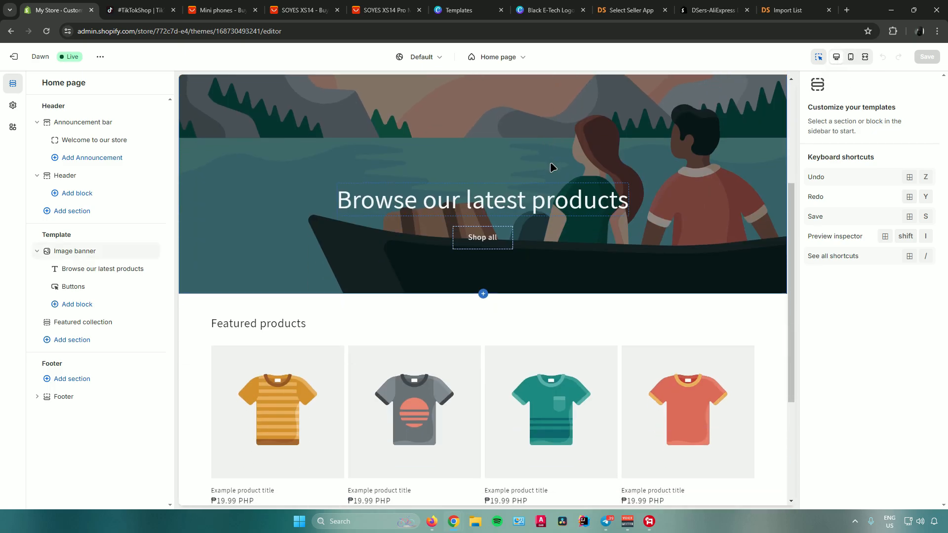
scroll(553, 163, "up", 4)
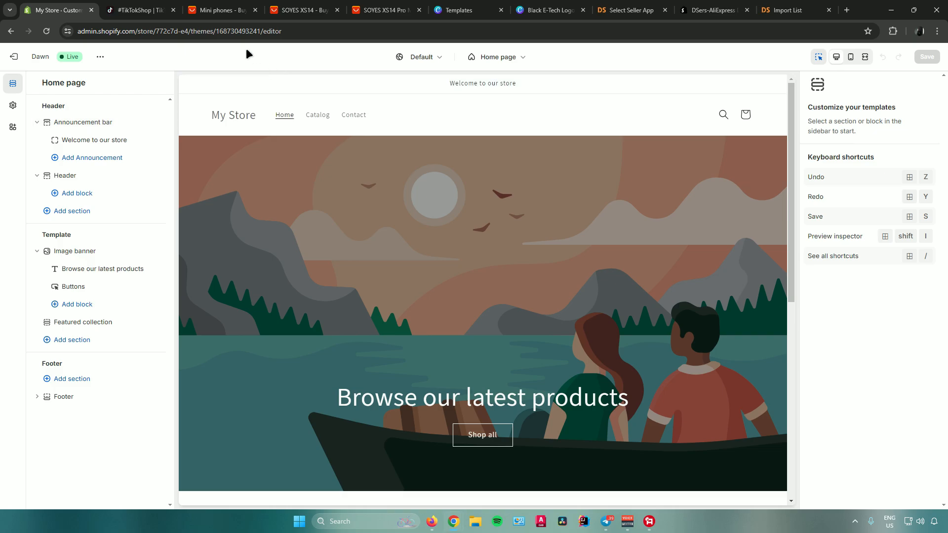
- Change the announcement bar's text to "Hello"
left_click(102, 125)
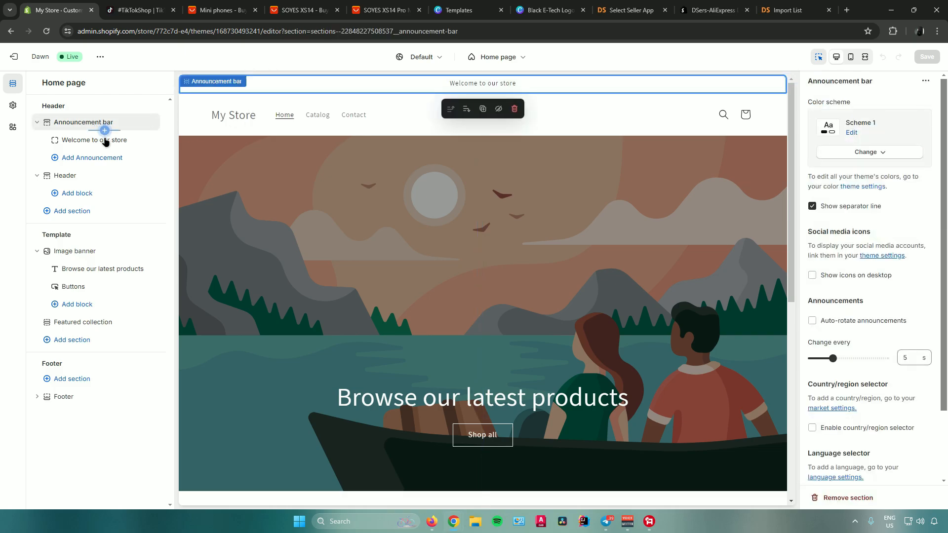
left_click(107, 140)
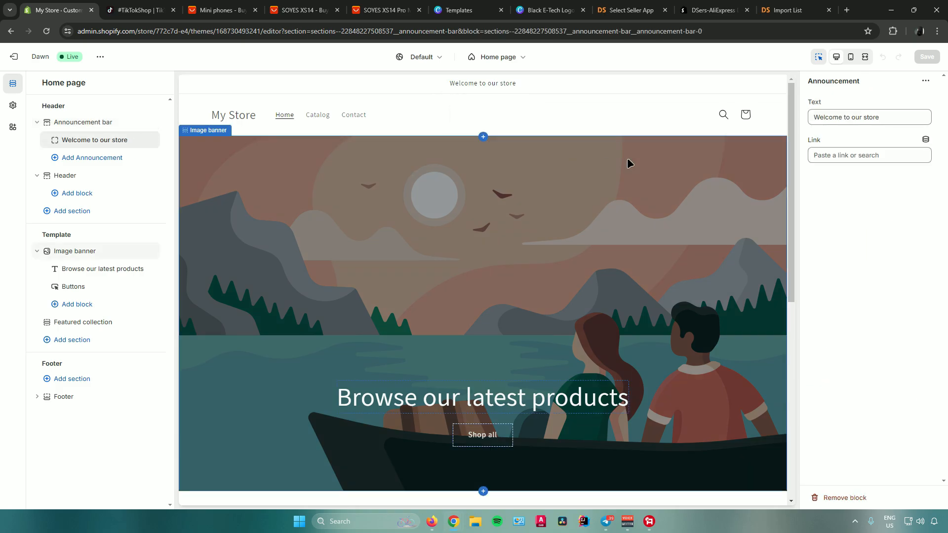
left_click(891, 117)
key("ctrl+a")
key("BackSpace")
type("Hekl")
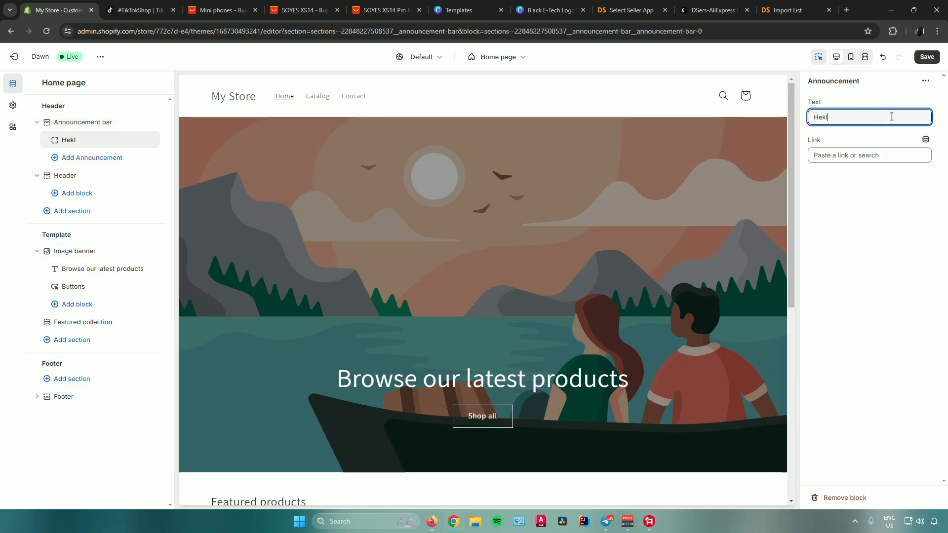
key("BackSpace")
key("BackSpace")
type("llo")
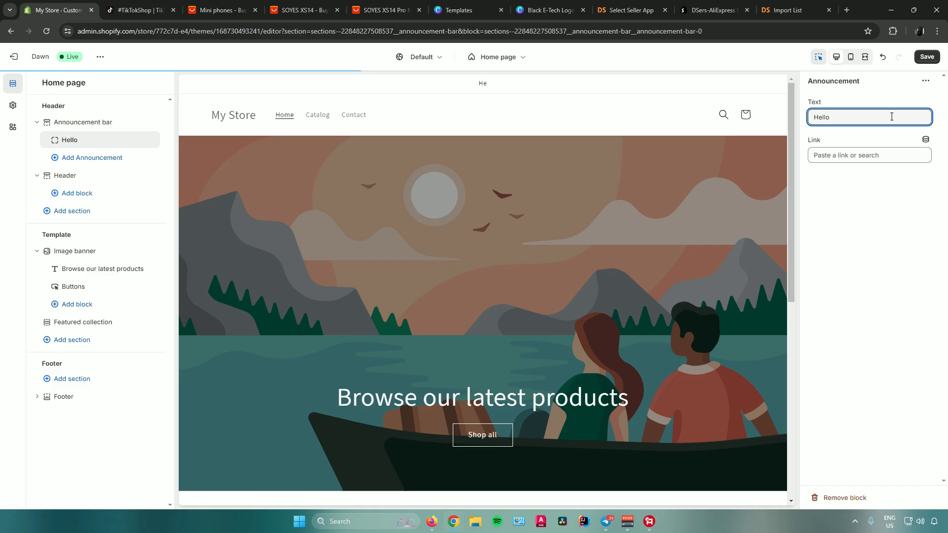
- Examine the header section's settings for menu, color schemes, selectors, mobile layout and spacing
left_click(89, 176)
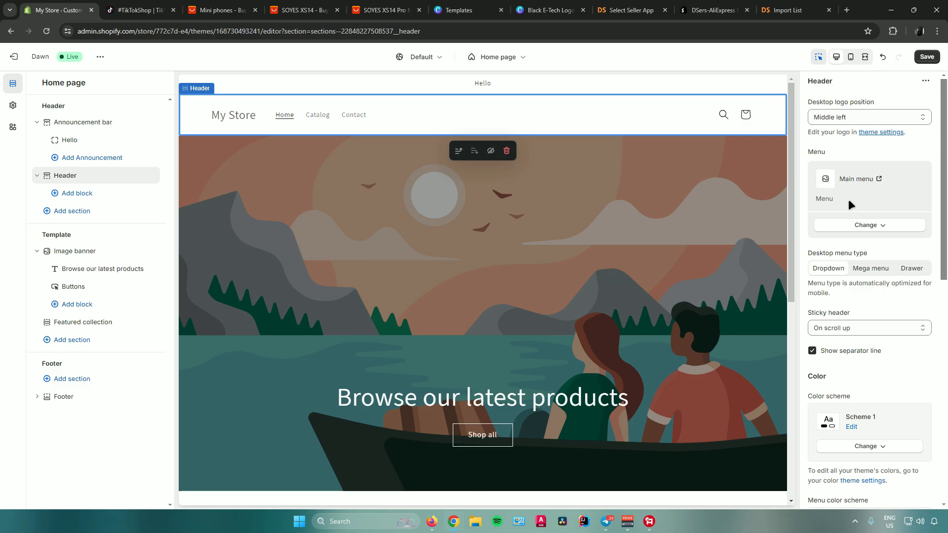
left_click(868, 225)
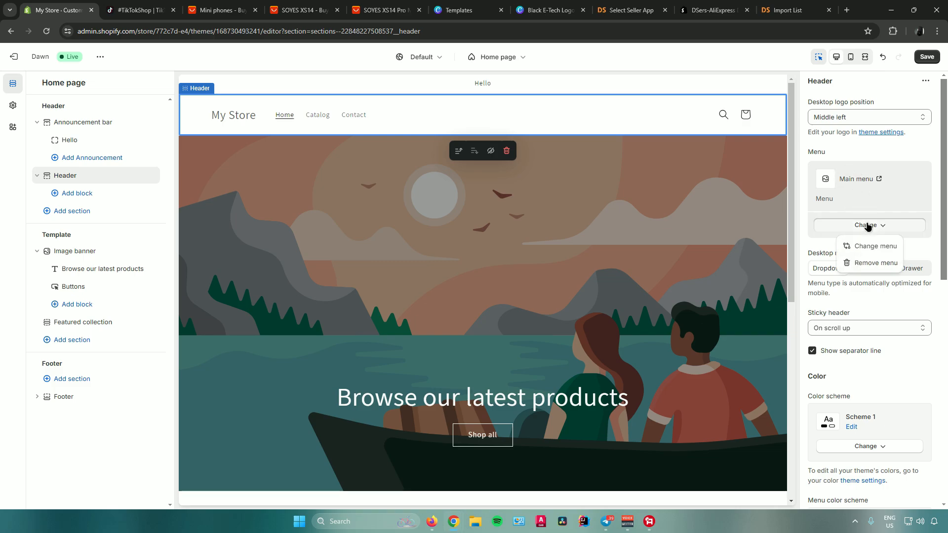
left_click(883, 225)
scroll(880, 233, "down", 3)
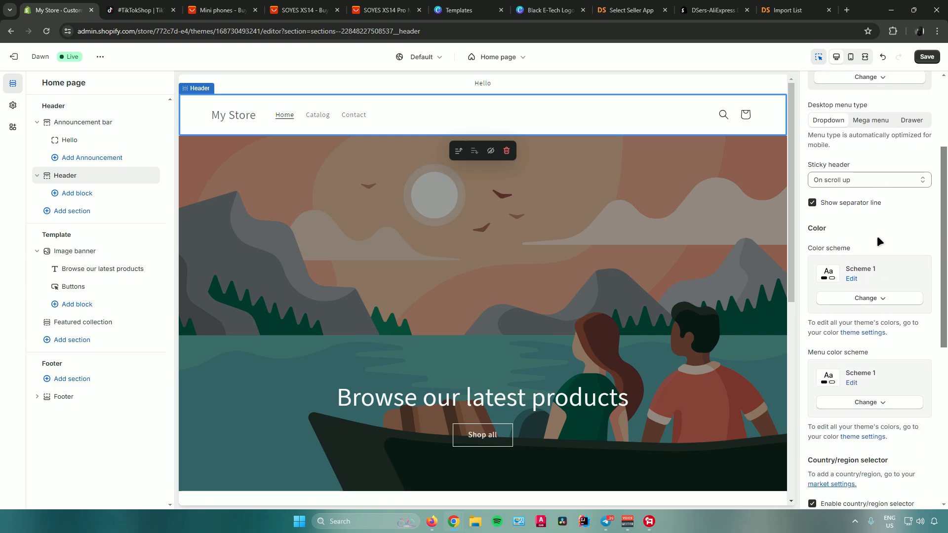
scroll(874, 242, "up", 3)
scroll(862, 250, "down", 3)
scroll(850, 236, "down", 4)
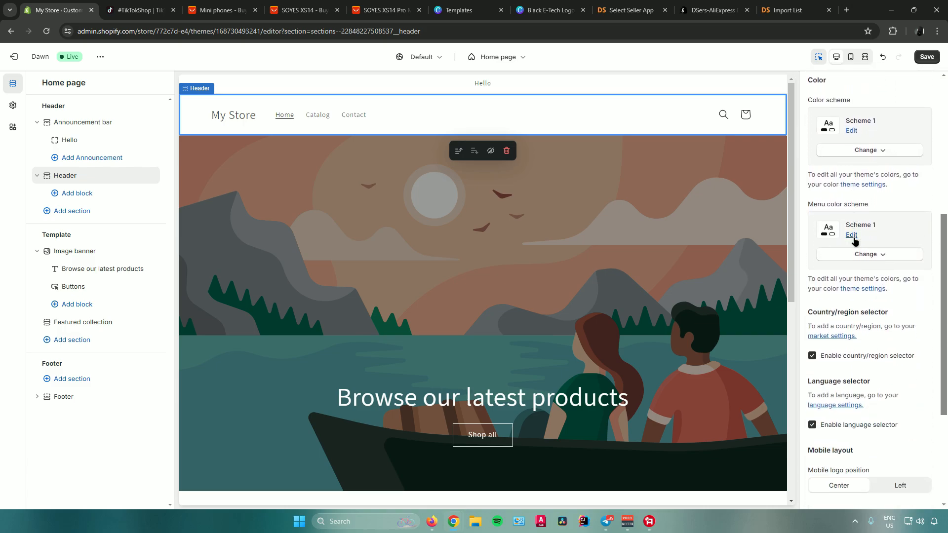
scroll(855, 241, "down", 3)
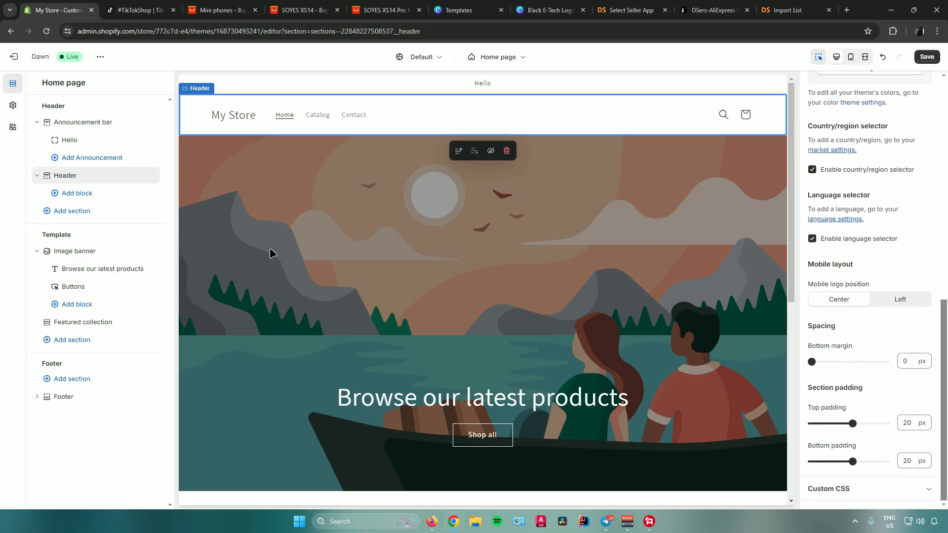
- Change the image banner's heading to "Buy now" and format it bold and italic
left_click(99, 251)
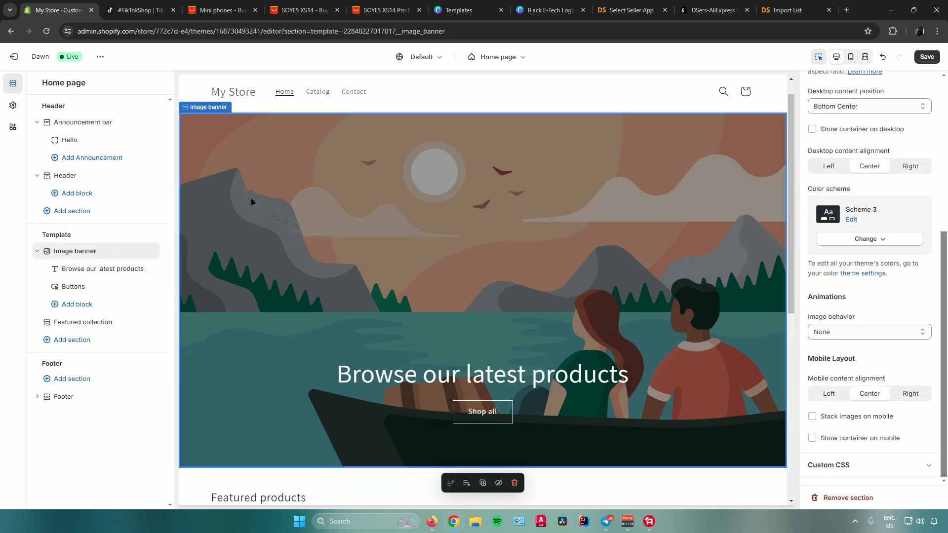
left_click(103, 269)
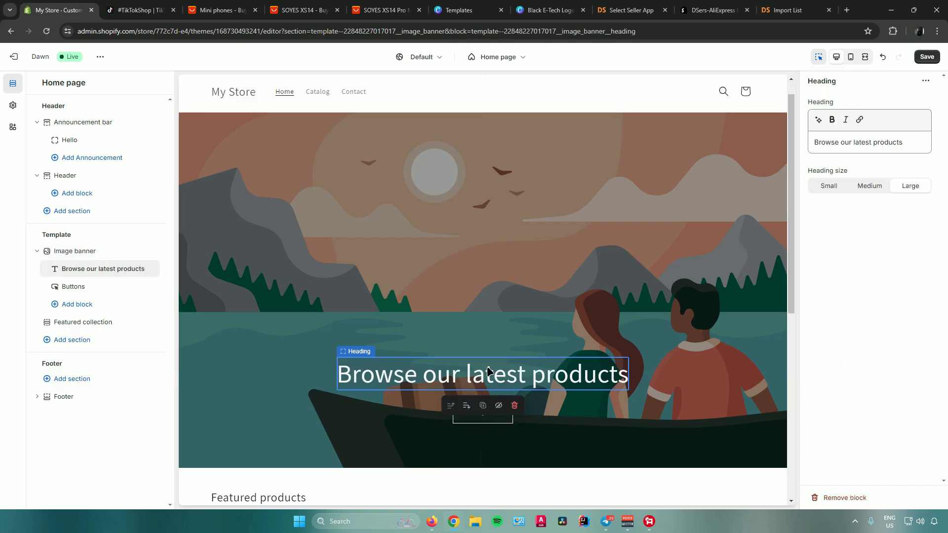
left_click_drag(903, 142, 756, 142)
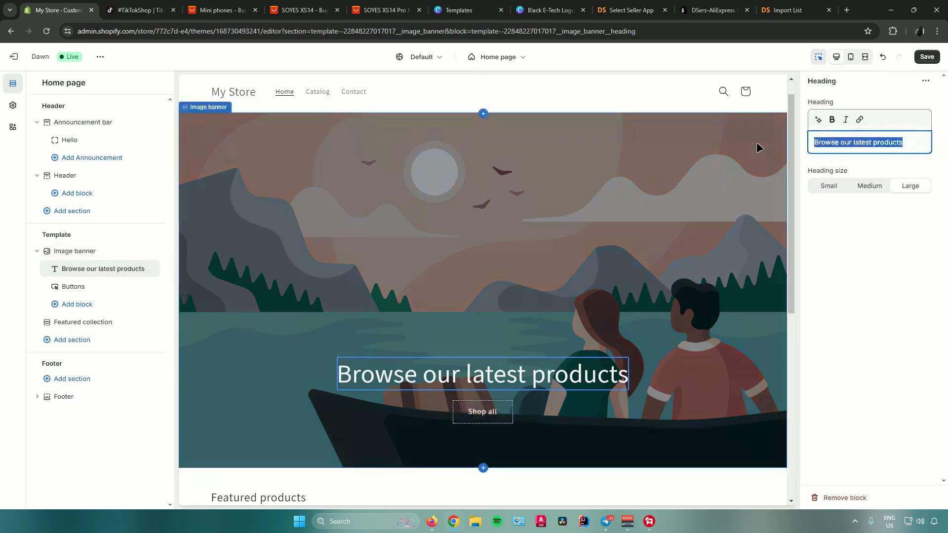
key("BackSpace")
type("Buy now")
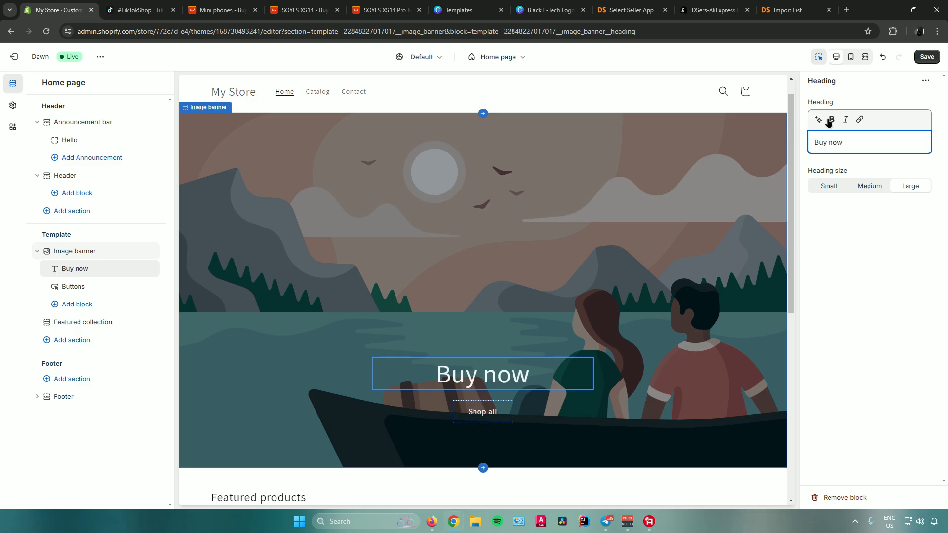
left_click(830, 120)
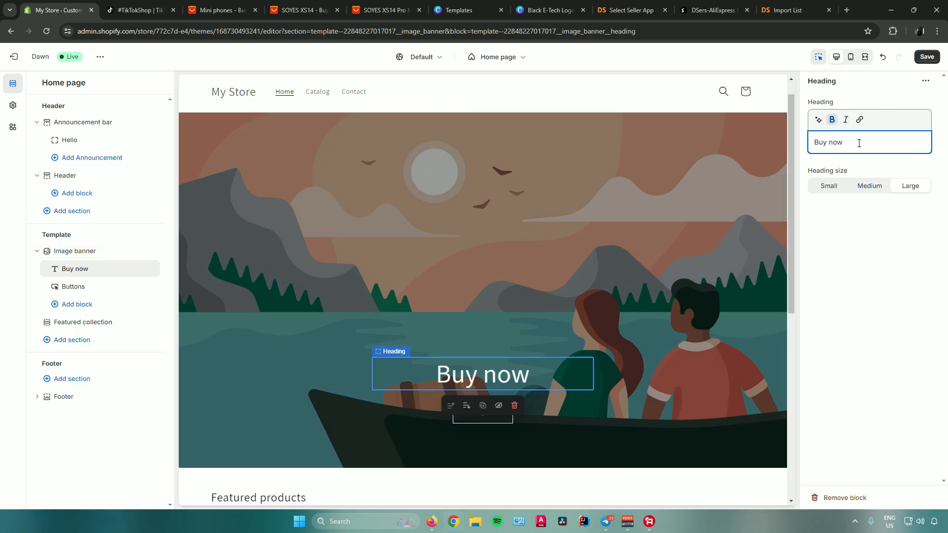
left_click(846, 121)
left_click_drag(847, 131, 814, 142)
- Set the image banner's first button label to "Buy here"
left_click(82, 287)
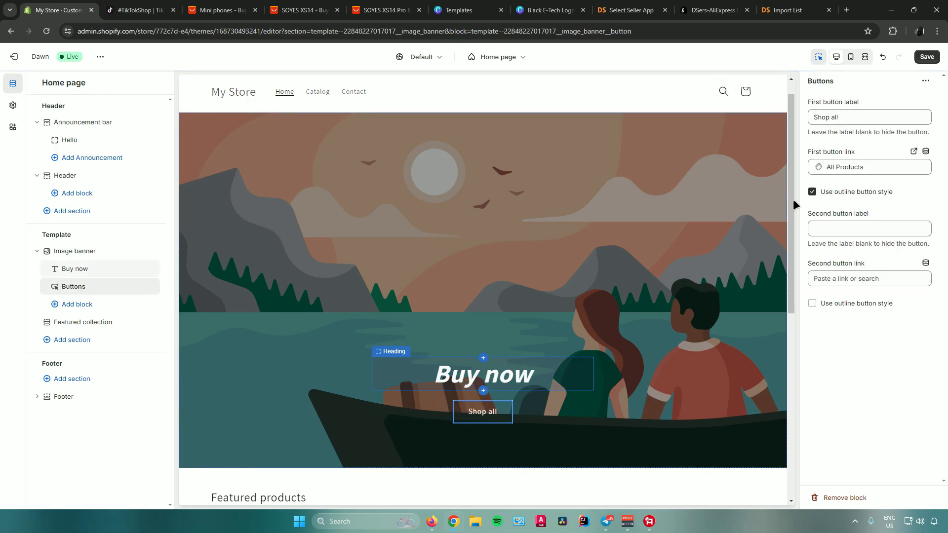
left_click_drag(845, 117, 801, 125)
type("Buy ")
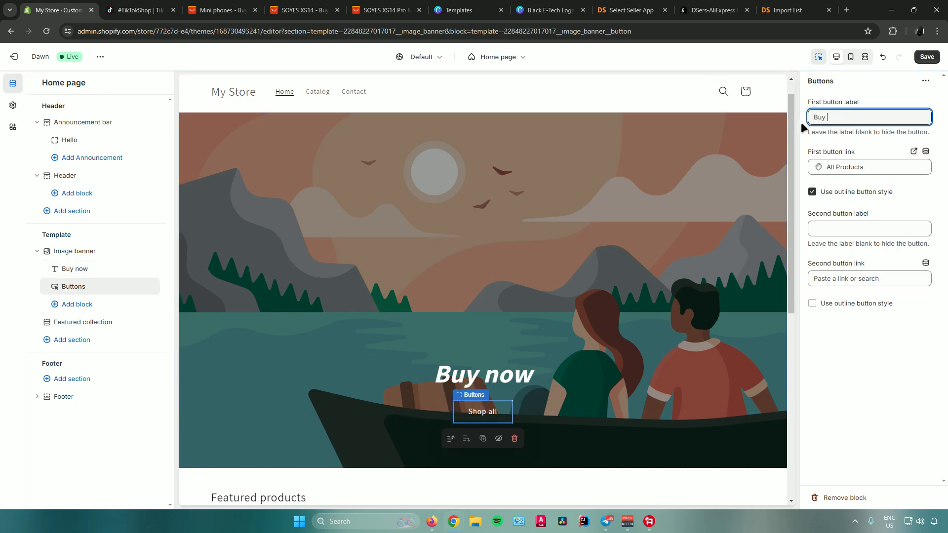
type("here")
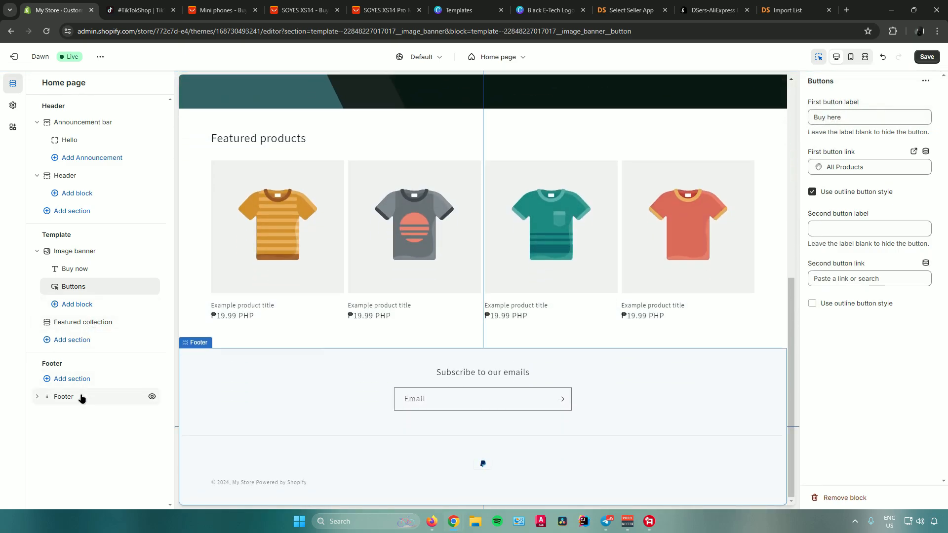
- Review the footer's settings, select the featured collection section and look over the edited home page
left_click(82, 398)
scroll(869, 296, "up", 10)
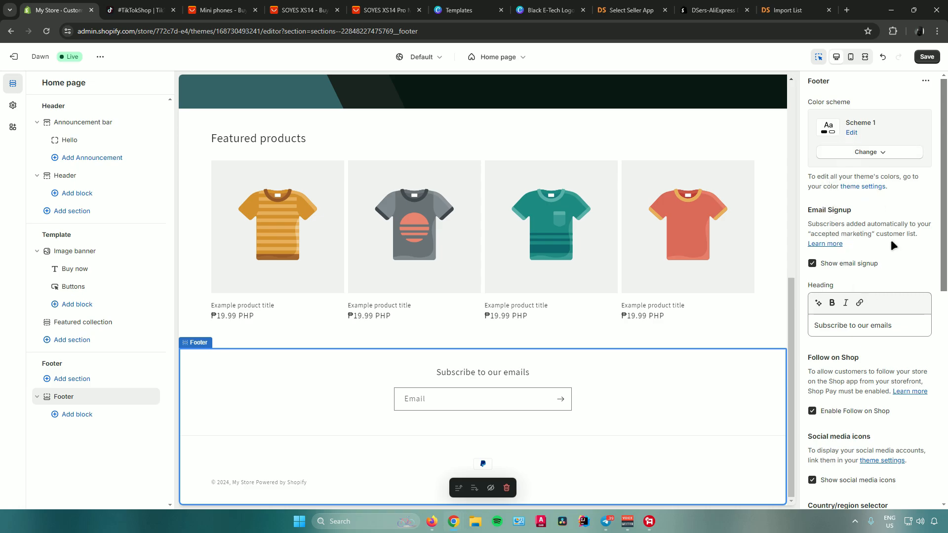
scroll(877, 236, "down", 2)
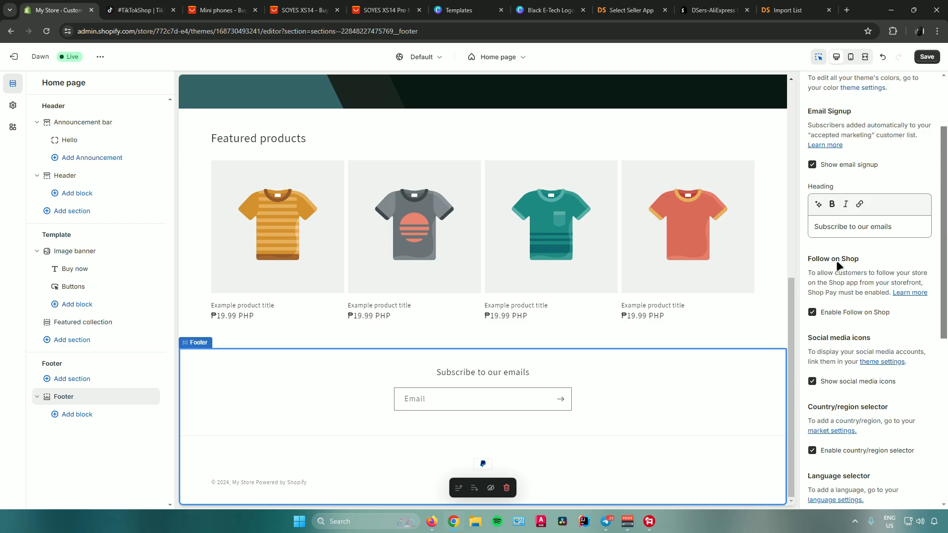
scroll(838, 266, "down", 7)
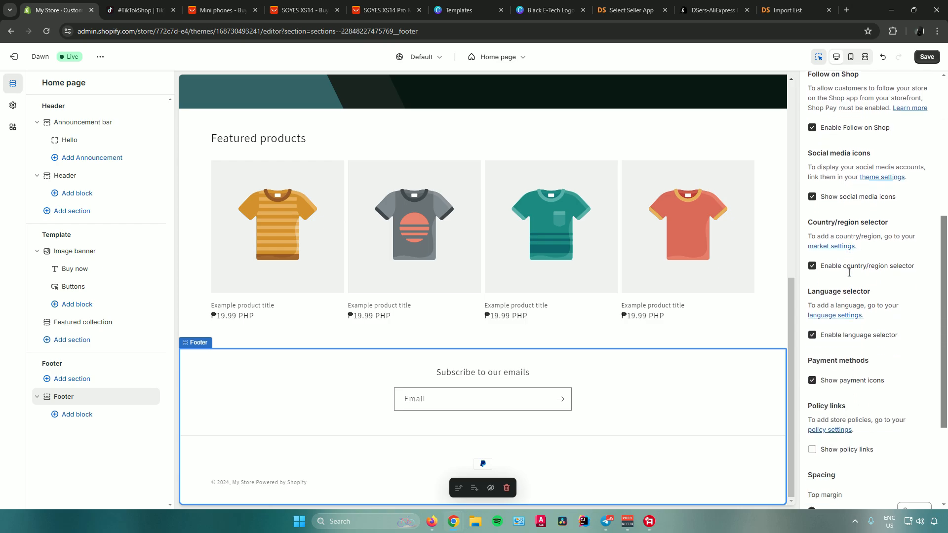
left_click(276, 217)
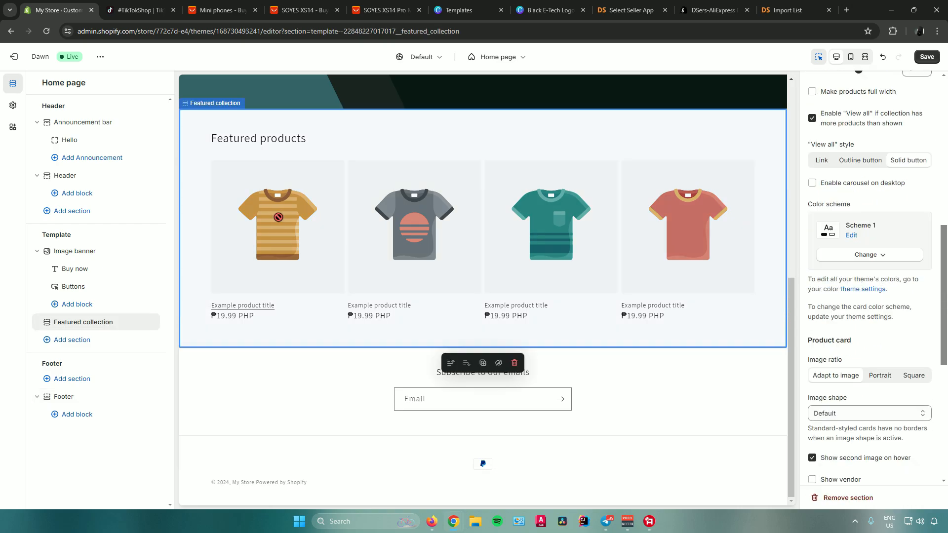
scroll(295, 232, "up", 8)
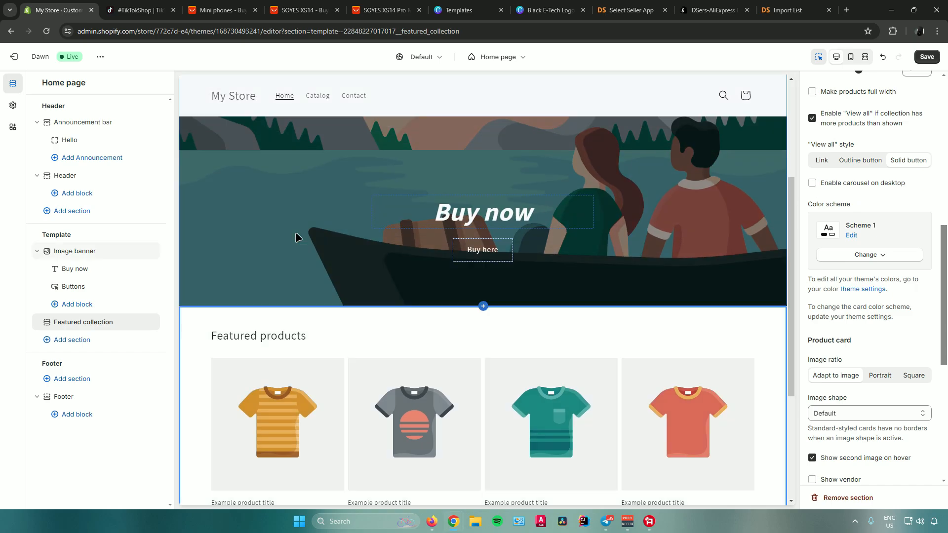
scroll(296, 232, "up", 2)
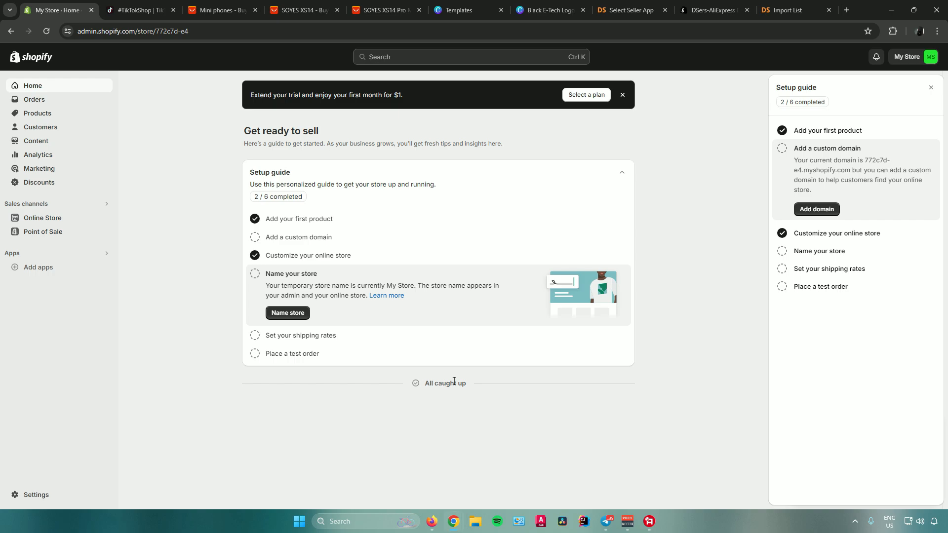
- Rename the store to "GE Tech" from the setup guide and save the profile
left_click(292, 313)
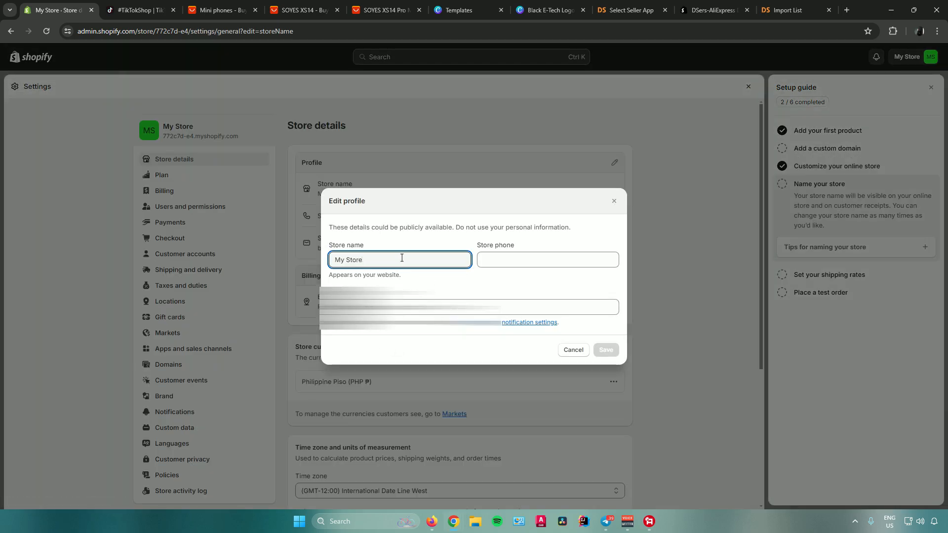
key("ctrl+a")
type("Gee")
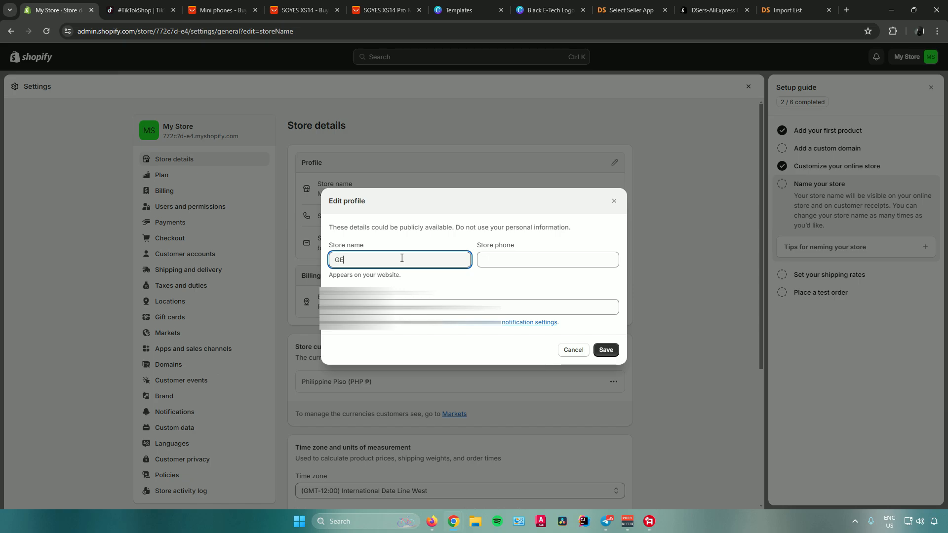
type(" Tech")
left_click(611, 349)
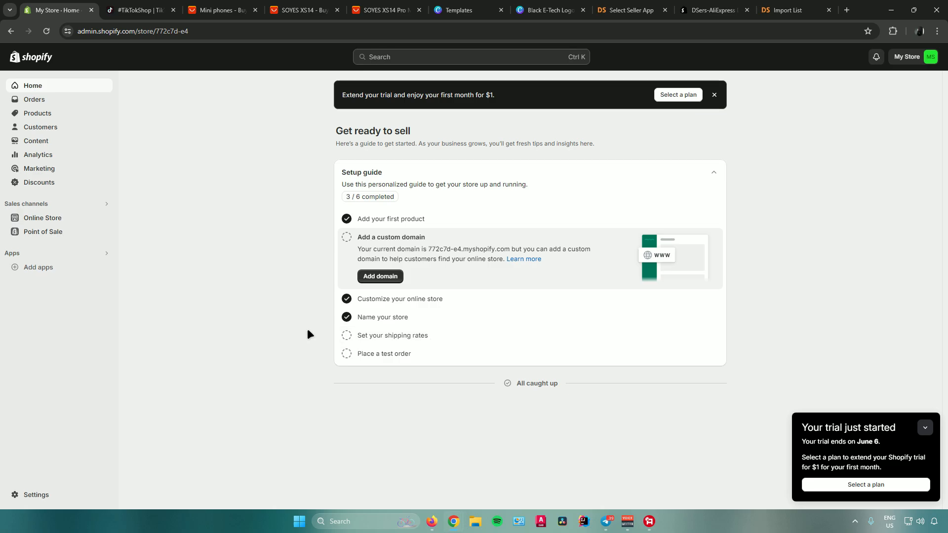
- Review the store's shipping and delivery settings from the setup guide, then return to the guide and expand its test order task
left_click(414, 337)
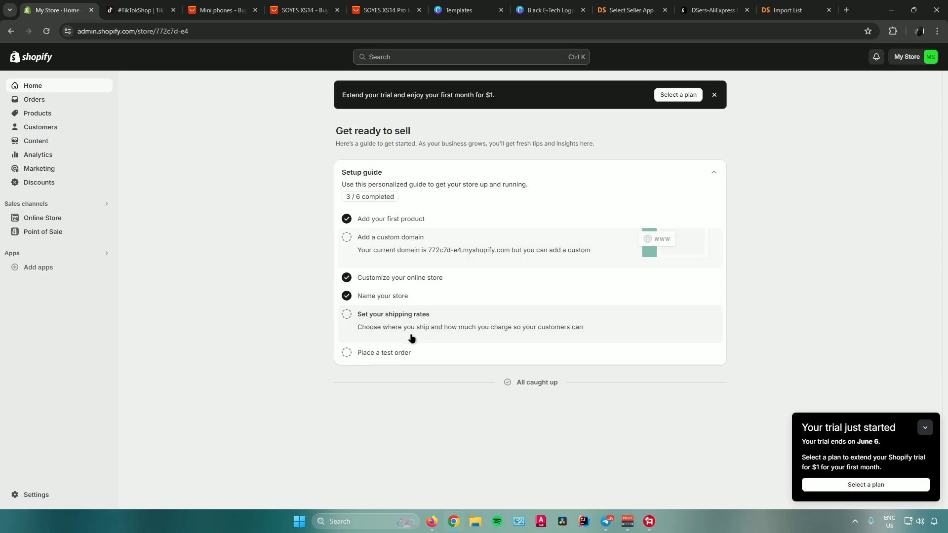
left_click(407, 336)
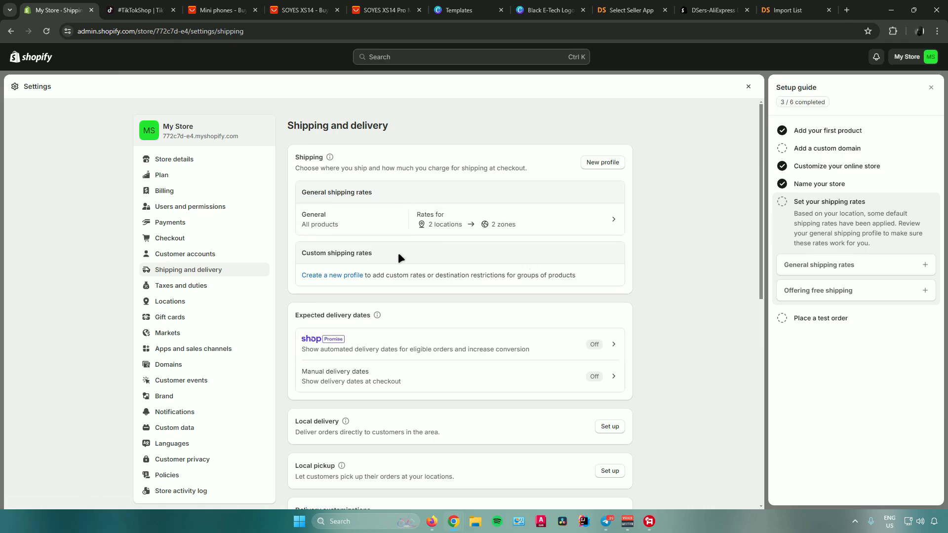
scroll(405, 254, "down", 3)
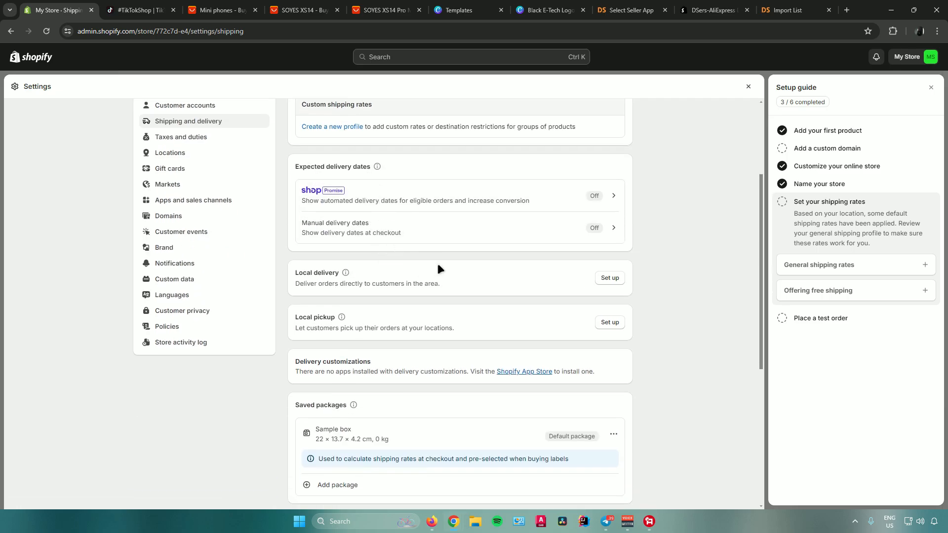
scroll(438, 263, "down", 1)
scroll(401, 280, "down", 4)
scroll(417, 274, "up", 7)
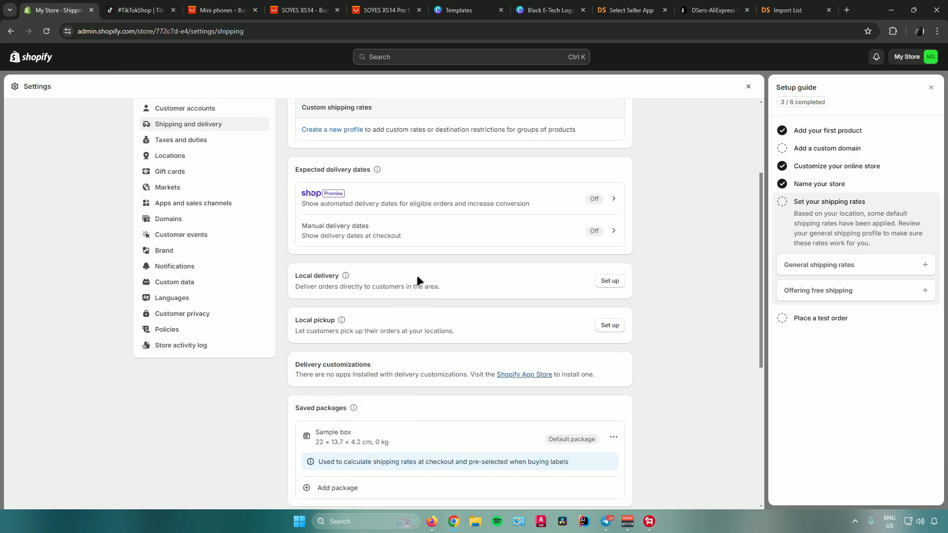
scroll(416, 281, "up", 1)
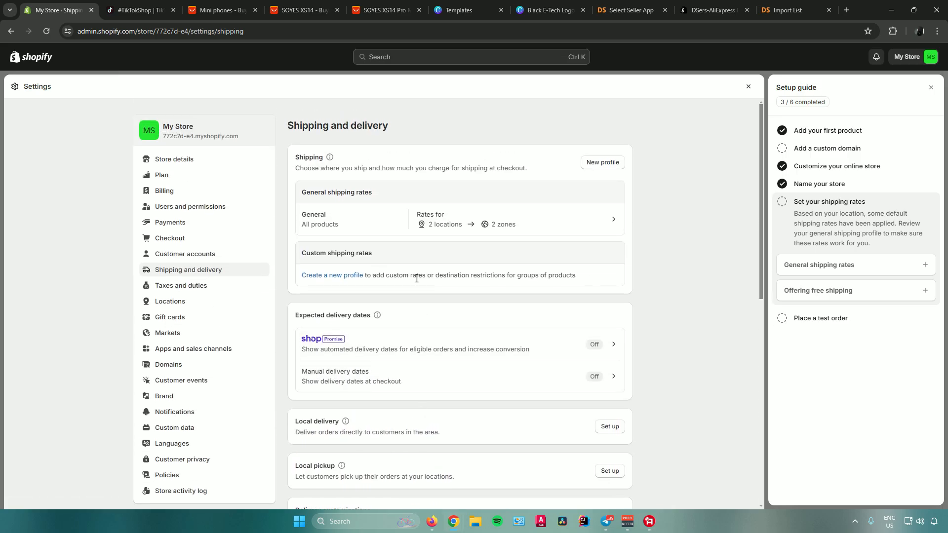
left_click(932, 87)
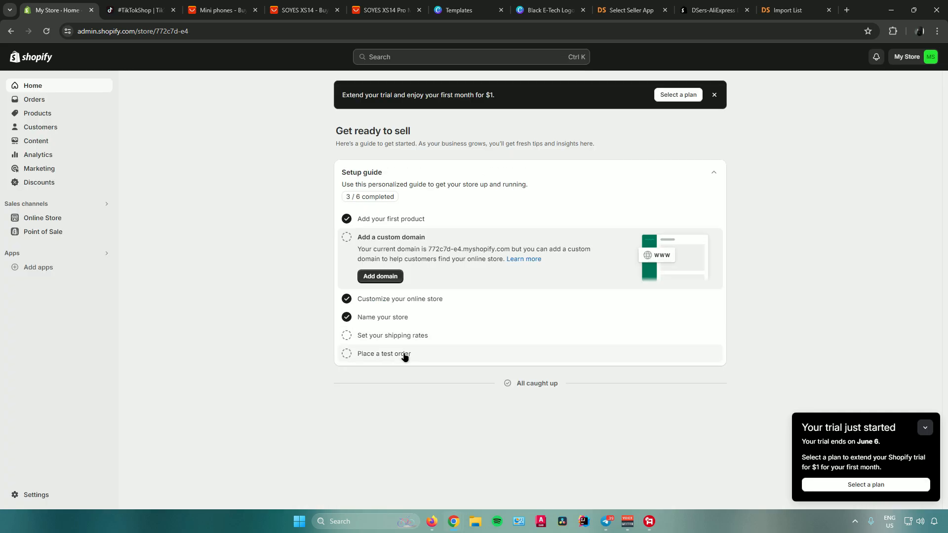
left_click(404, 354)
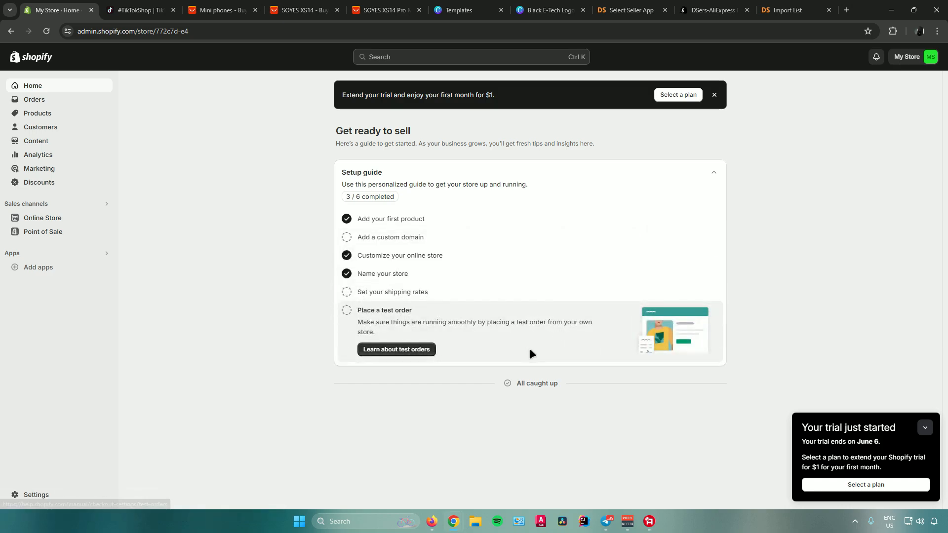